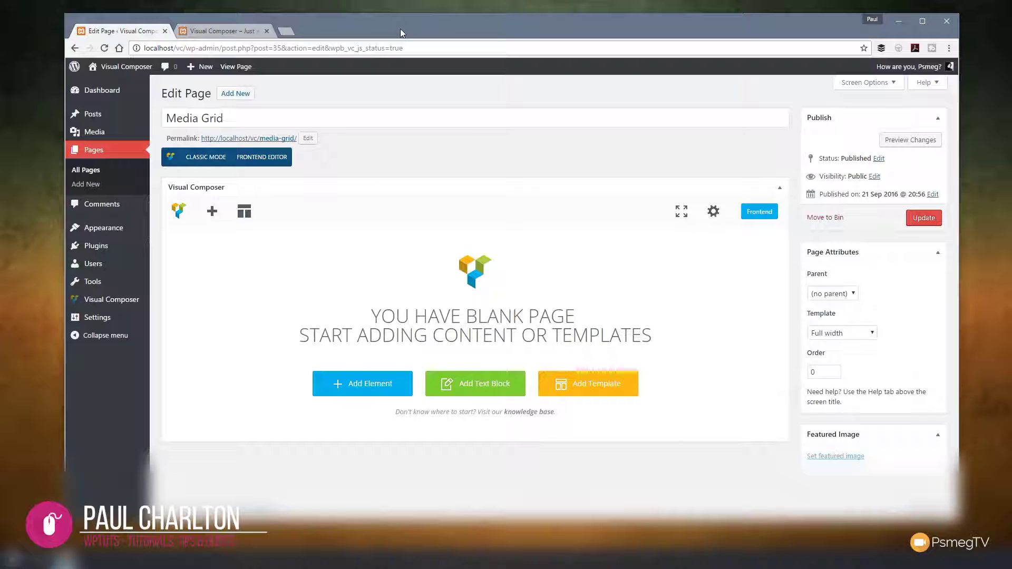
# Step: Edit the Media Grid page in the frontend editor and bring up the Add Element catalogue
pyautogui.click(266, 166)
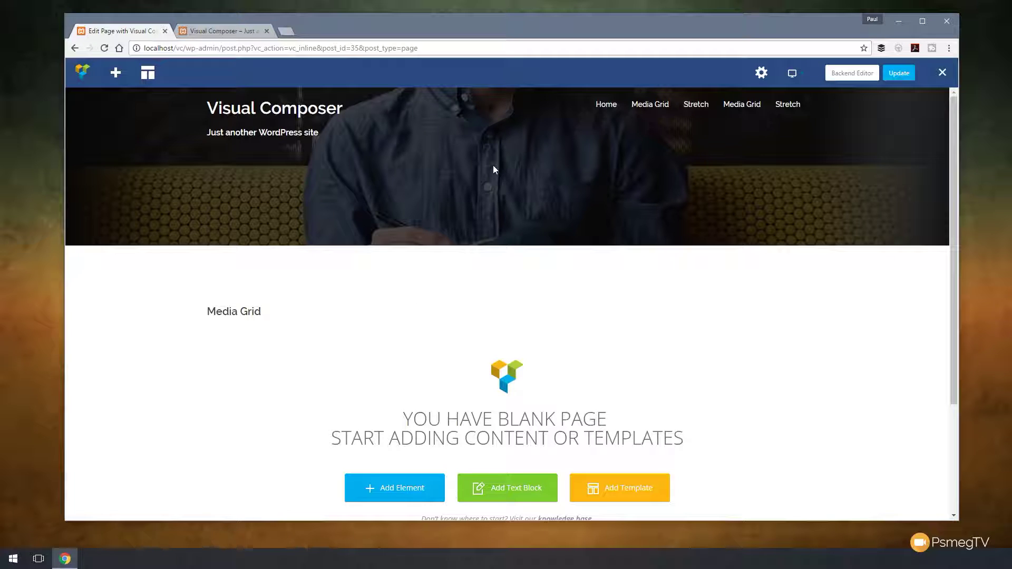
pyautogui.scroll(-2, 749, 389)
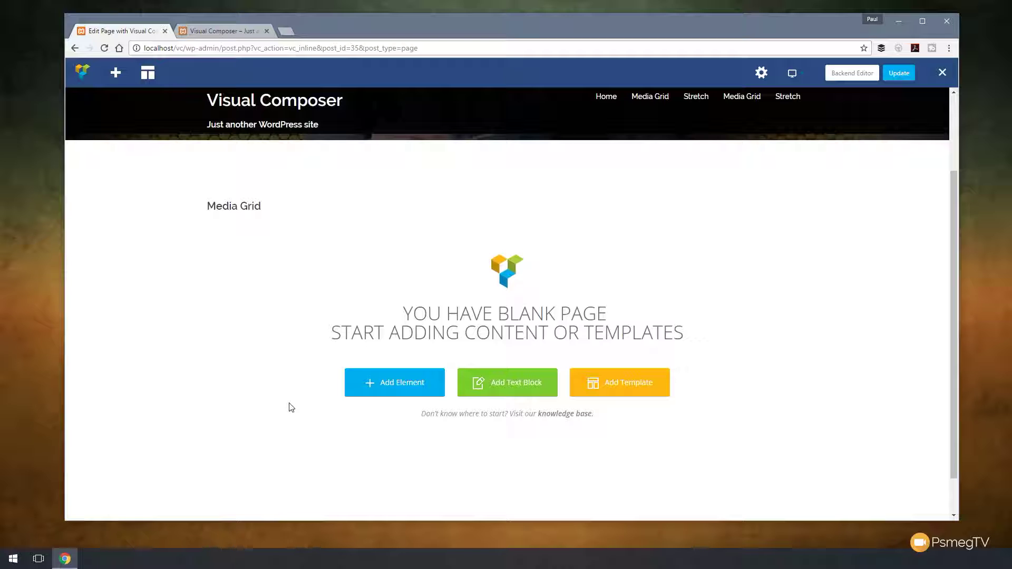
pyautogui.click(401, 388)
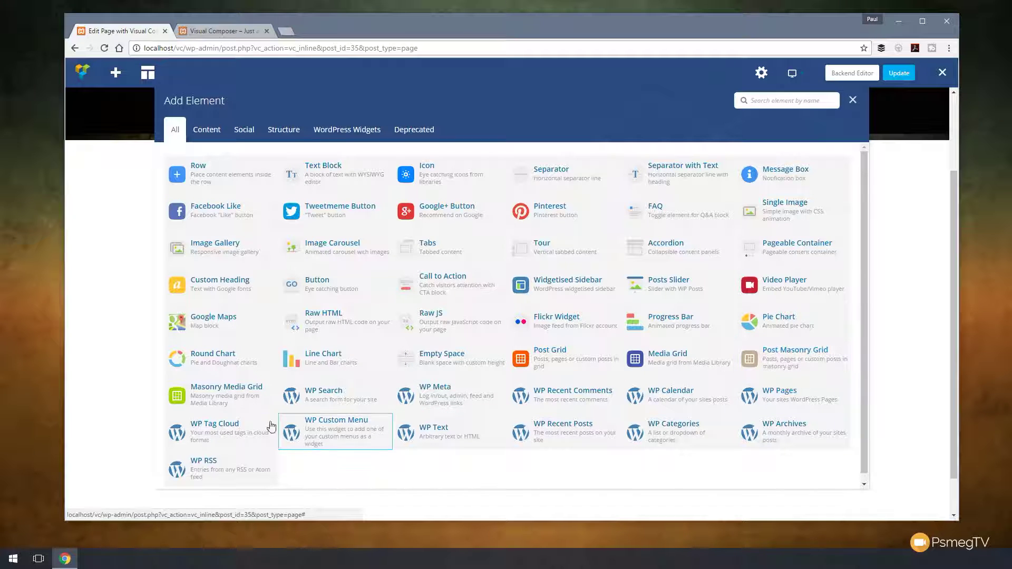
# Step: Add a Masonry Media Grid element to the page, keeping its display style at Show all
pyautogui.click(247, 403)
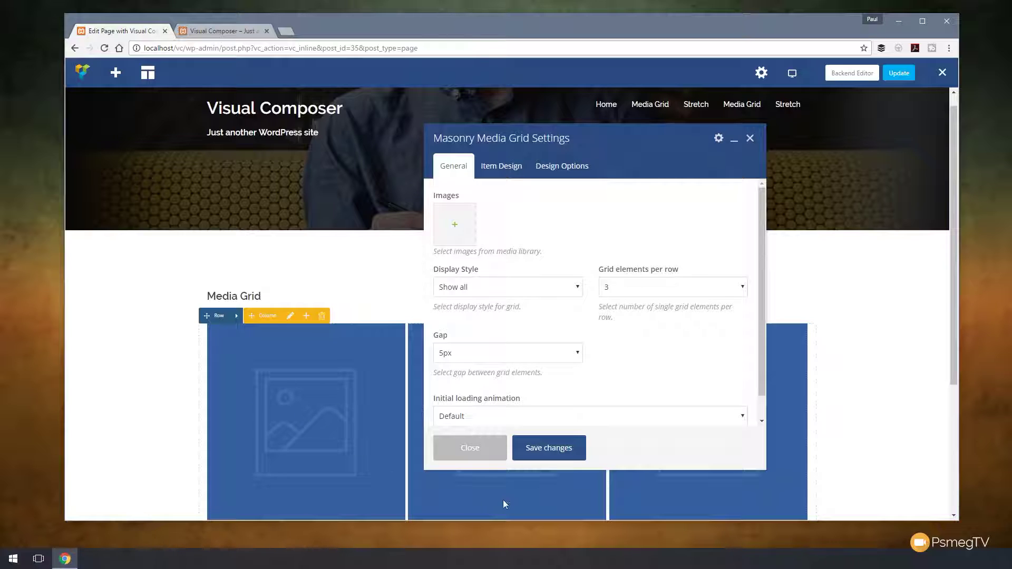
pyautogui.moveTo(592, 151); pyautogui.dragTo(545, 134)
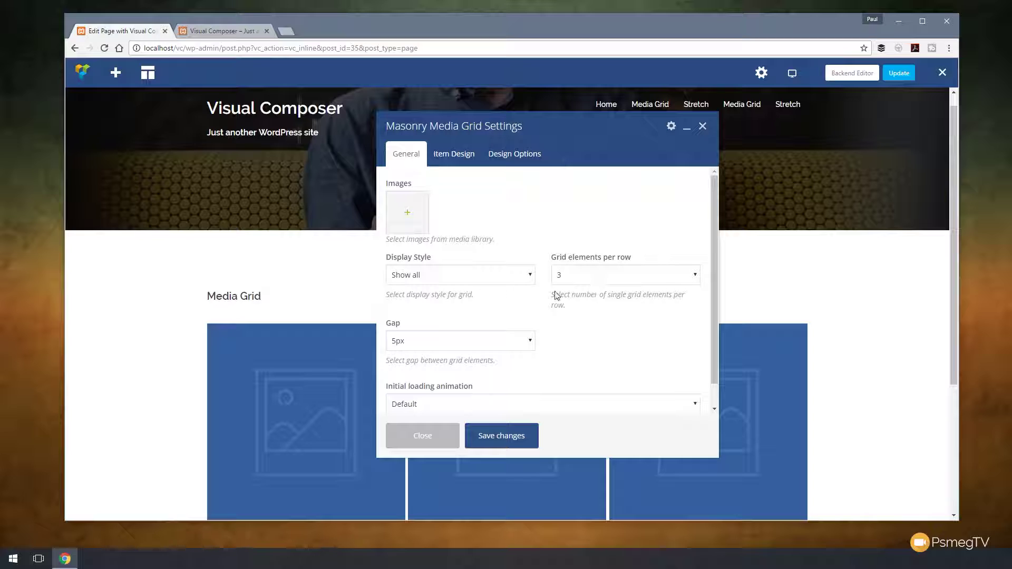
pyautogui.scroll(-1, 495, 345)
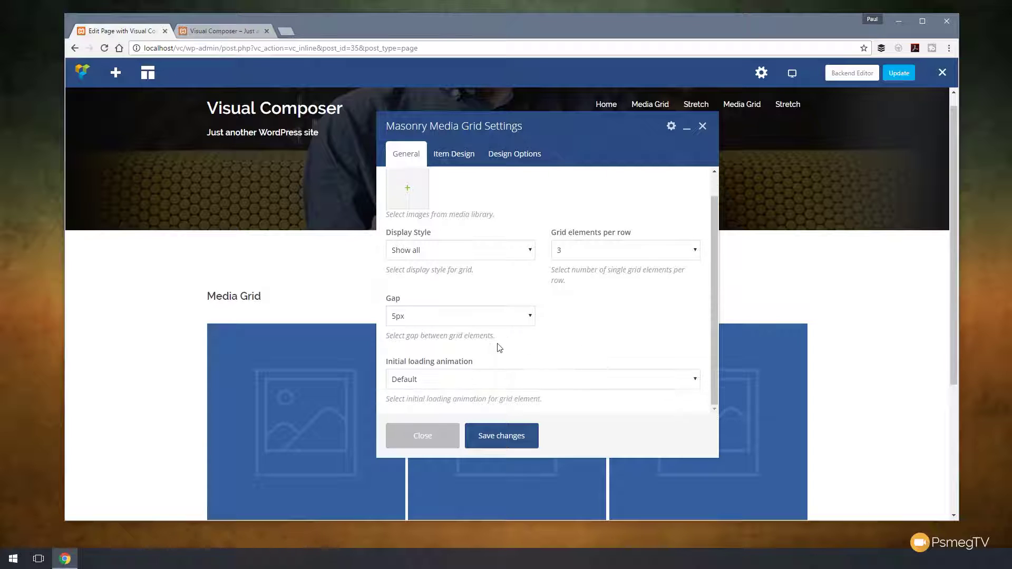
pyautogui.scroll(1, 499, 347)
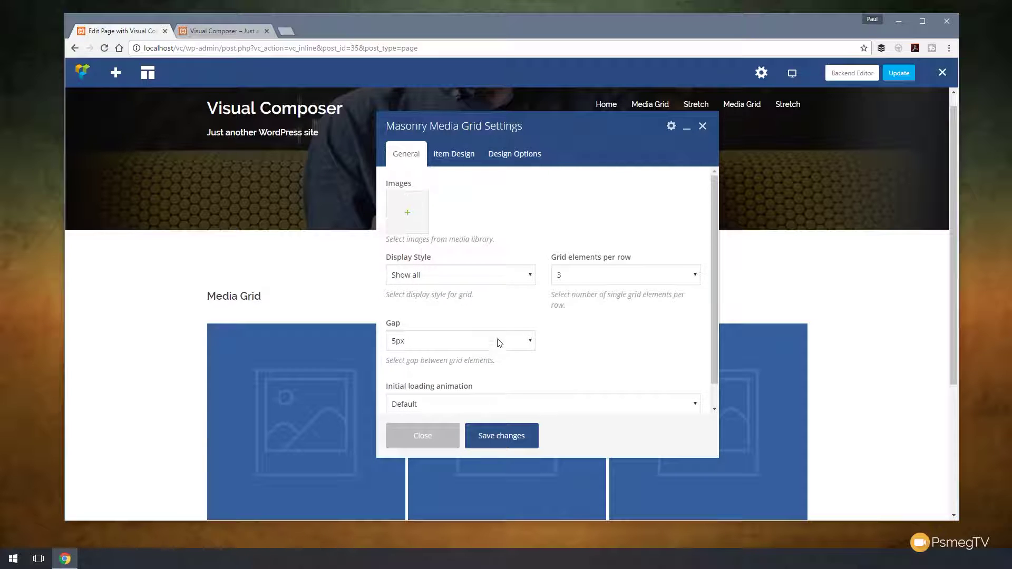
pyautogui.click(441, 280)
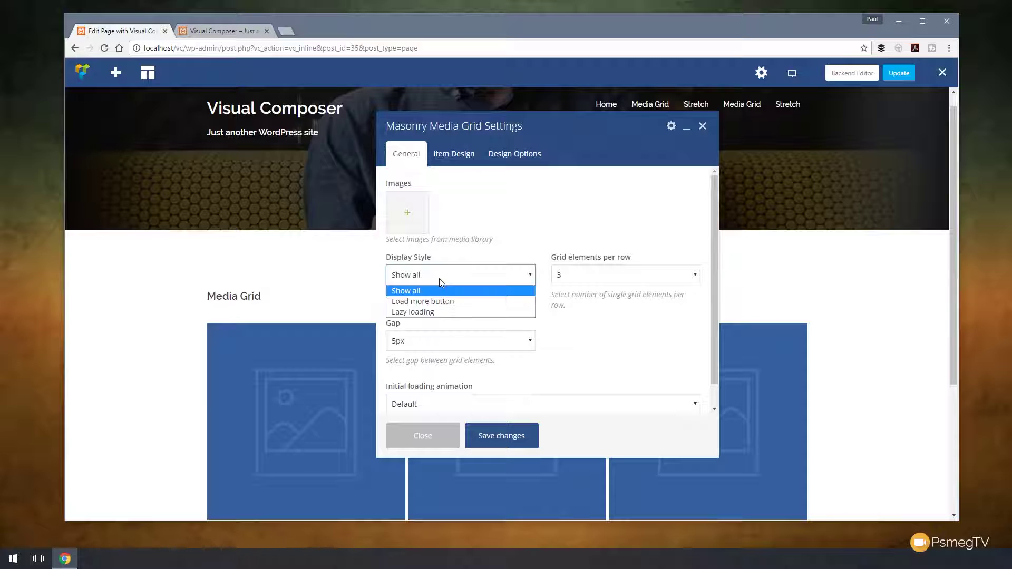
pyautogui.click(507, 198)
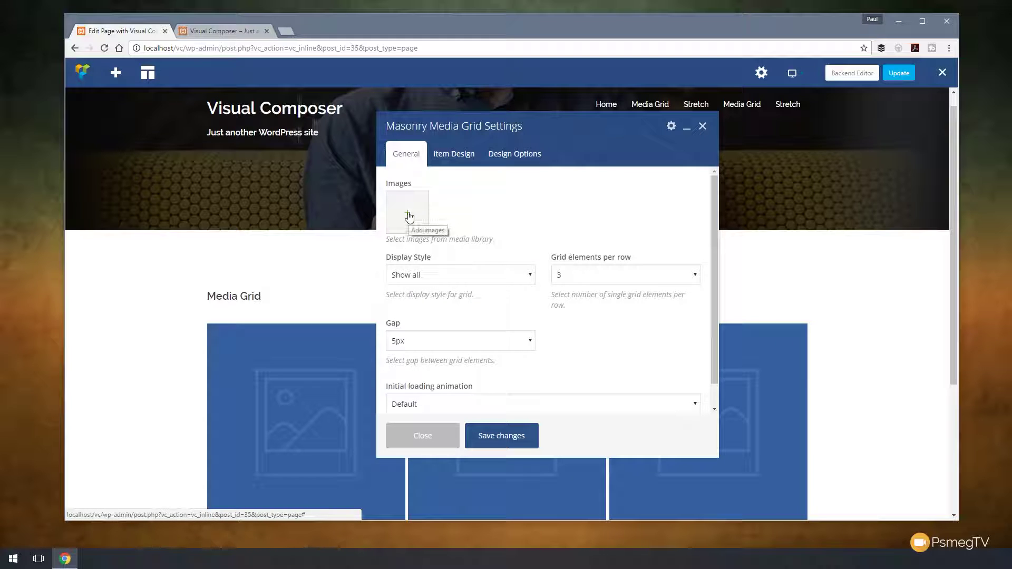
# Step: Insert the lake, sunset and laptop library photos plus four uploaded photos into the grid
pyautogui.click(409, 216)
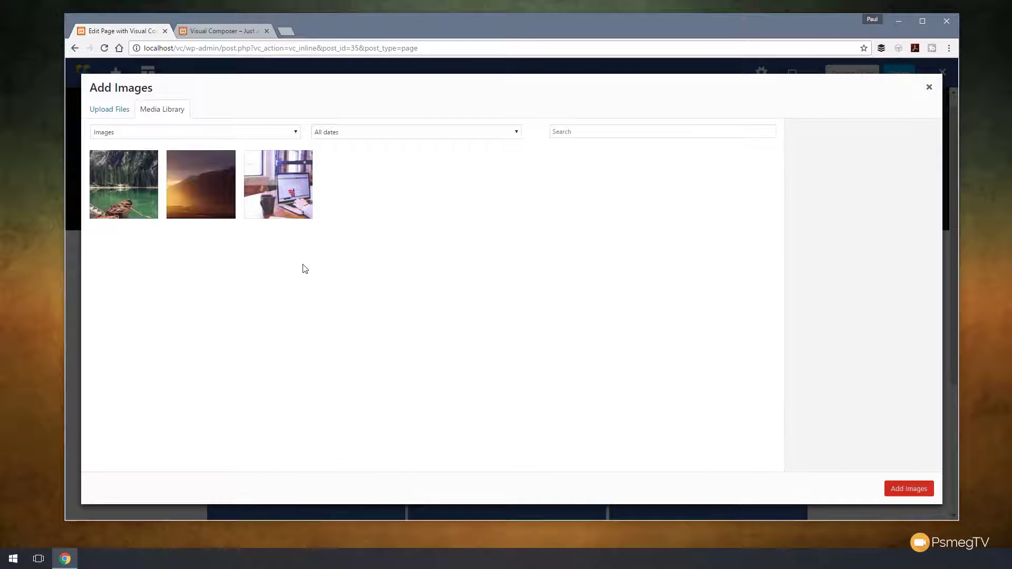
pyautogui.click(150, 218)
pyautogui.click(224, 211)
pyautogui.click(303, 213)
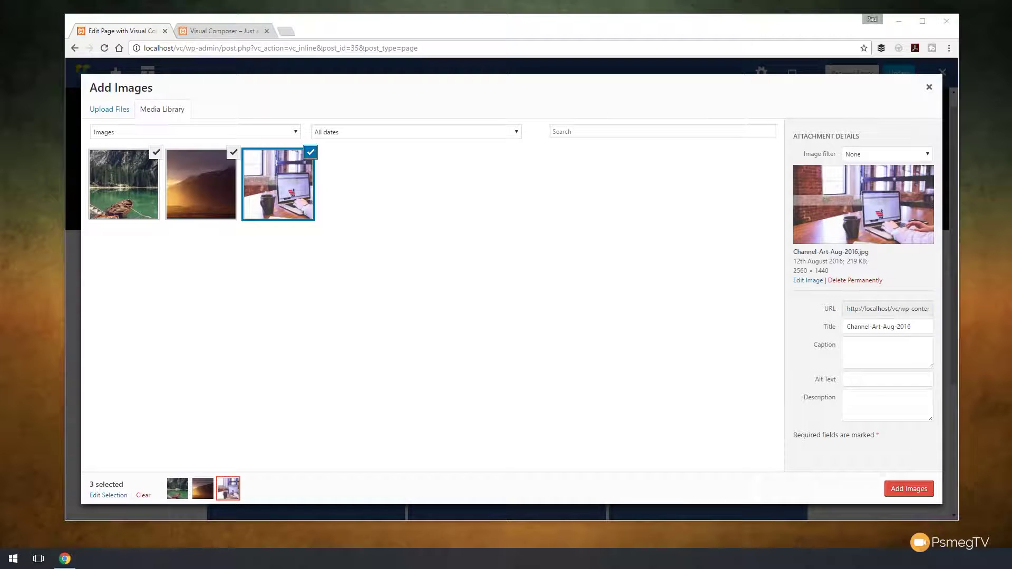
pyautogui.moveTo(0, 334); pyautogui.dragTo(304, 334)
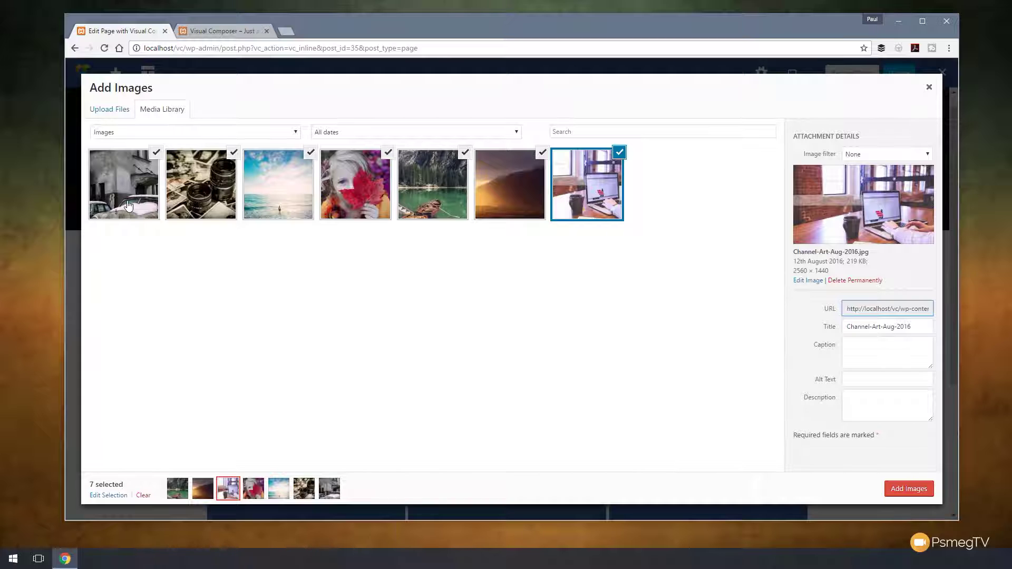
pyautogui.click(908, 489)
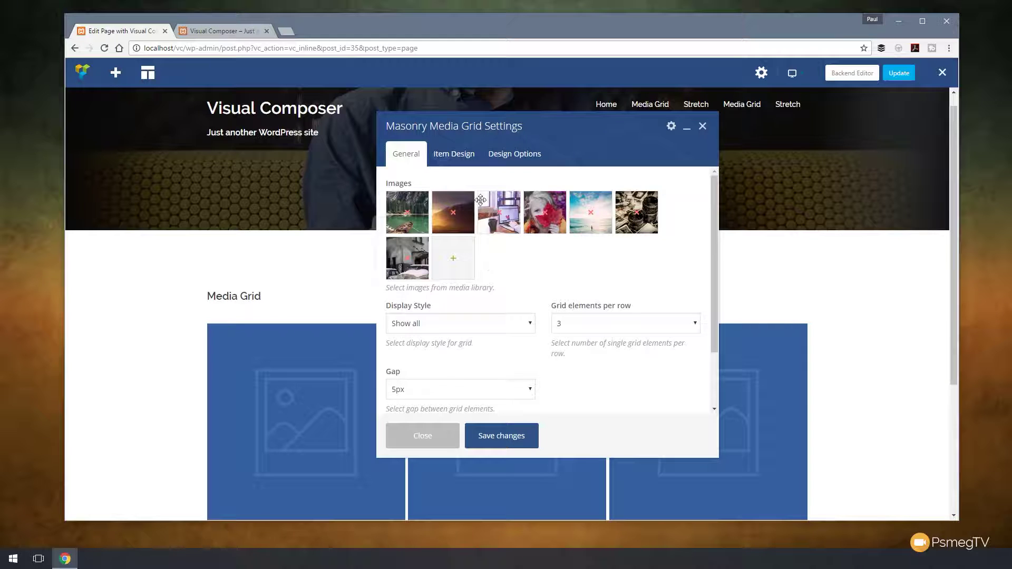
# Step: Move the laptop photo to second and the beach photo to fourth, leaving display style Show all
pyautogui.moveTo(500, 219); pyautogui.dragTo(436, 222)
pyautogui.moveTo(592, 214); pyautogui.dragTo(545, 216)
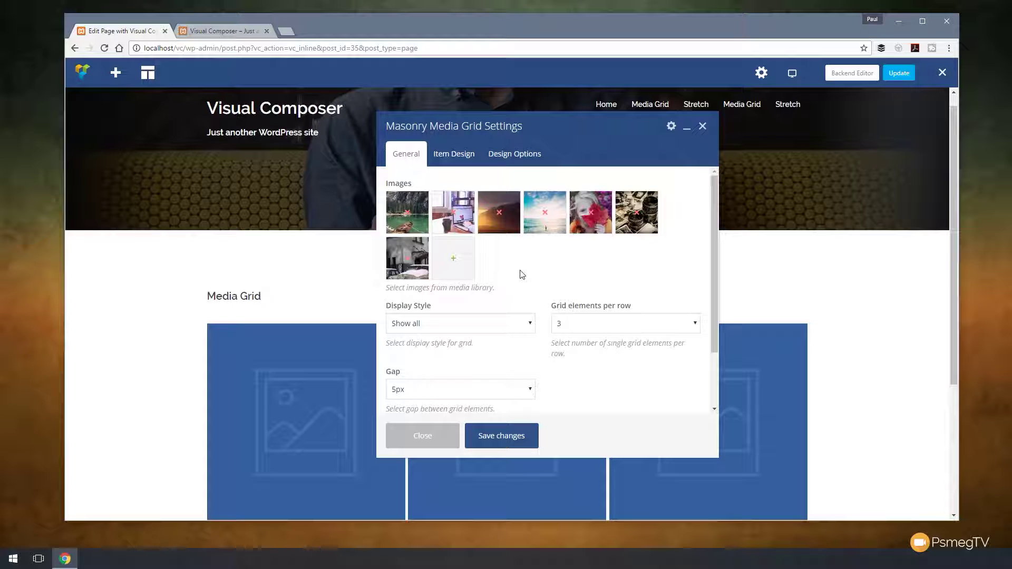
pyautogui.scroll(-1, 507, 295)
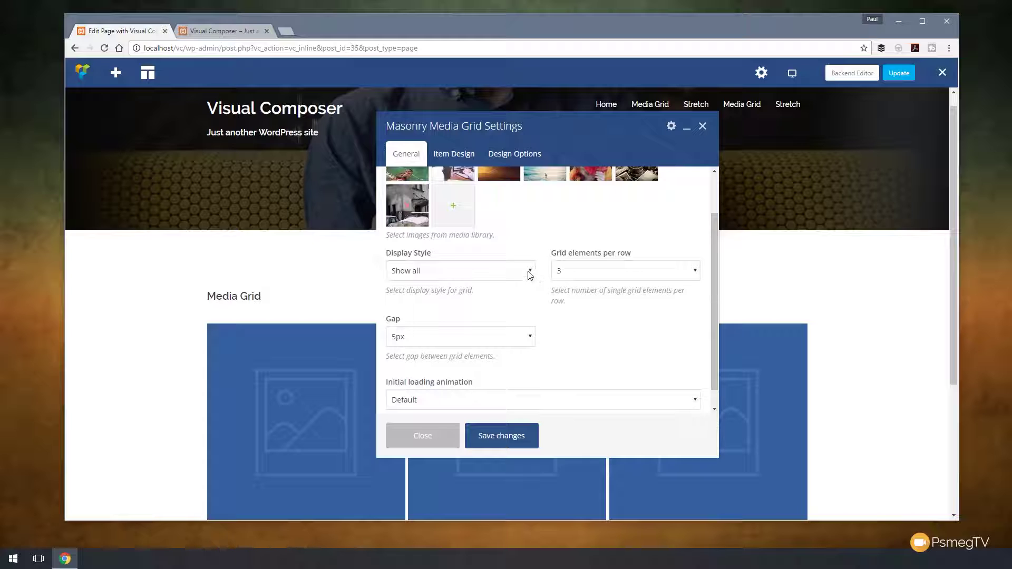
pyautogui.click(529, 273)
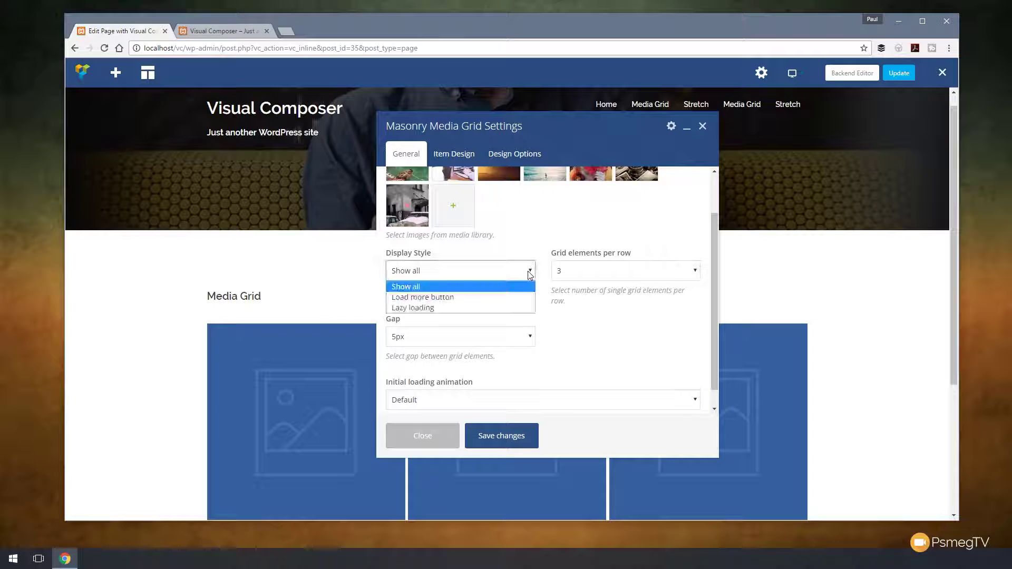
pyautogui.click(489, 297)
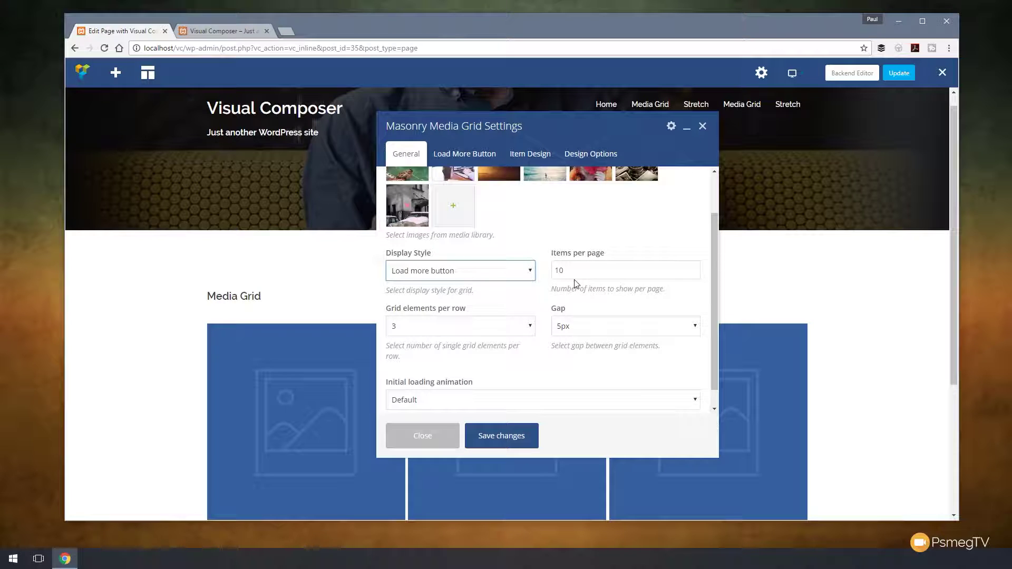
pyautogui.click(531, 271)
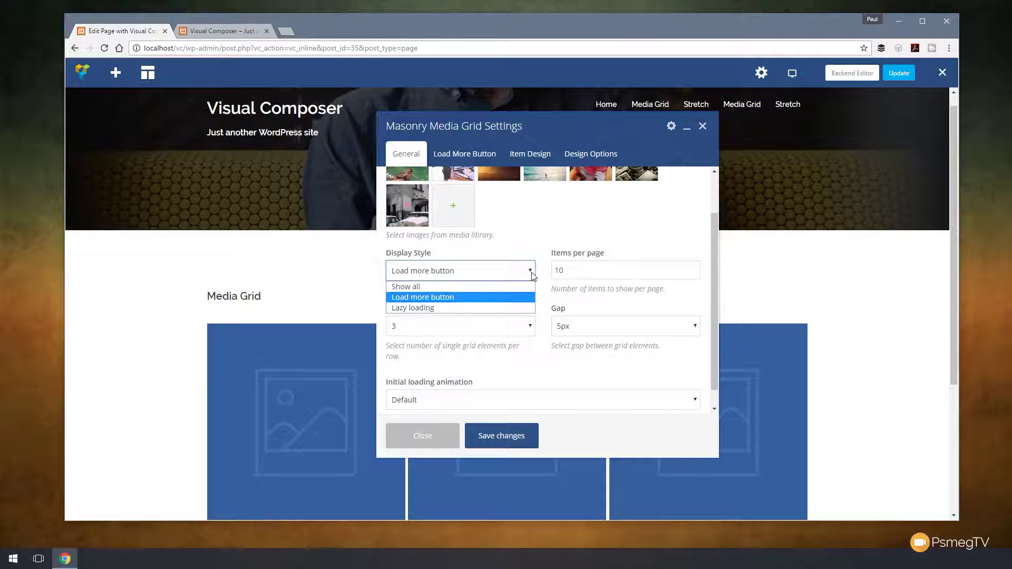
pyautogui.click(443, 310)
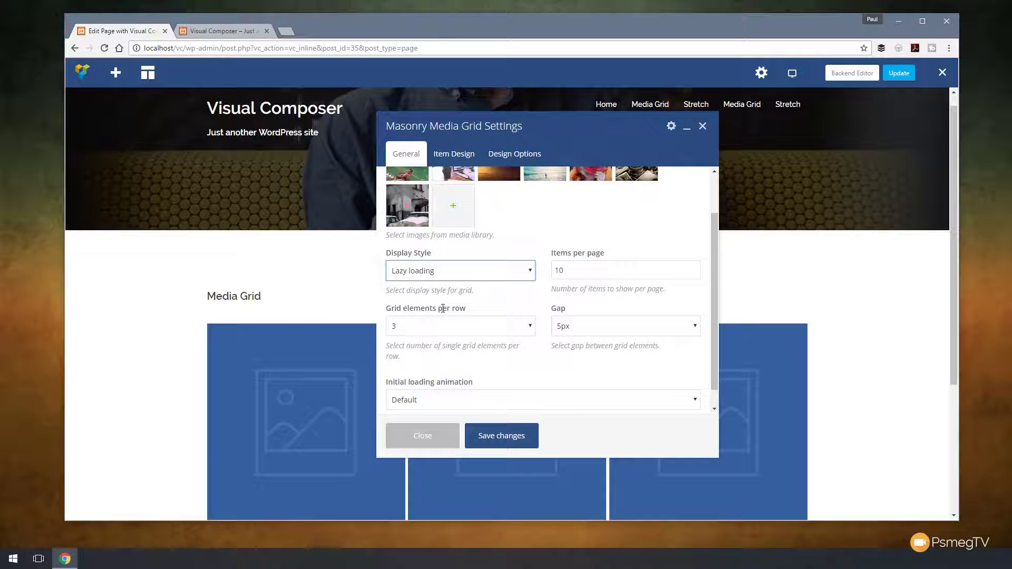
pyautogui.click(520, 271)
pyautogui.click(468, 299)
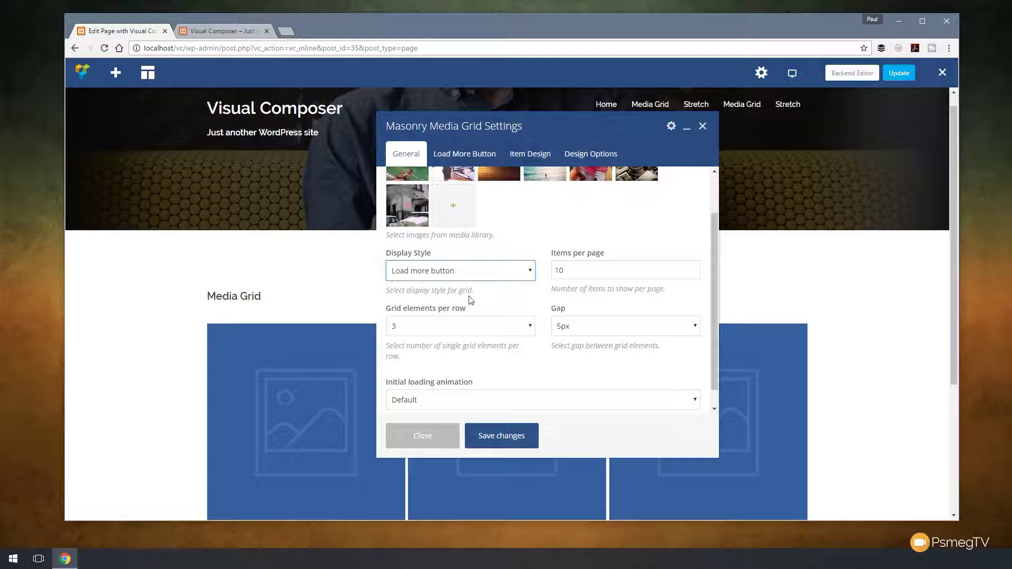
pyautogui.click(476, 278)
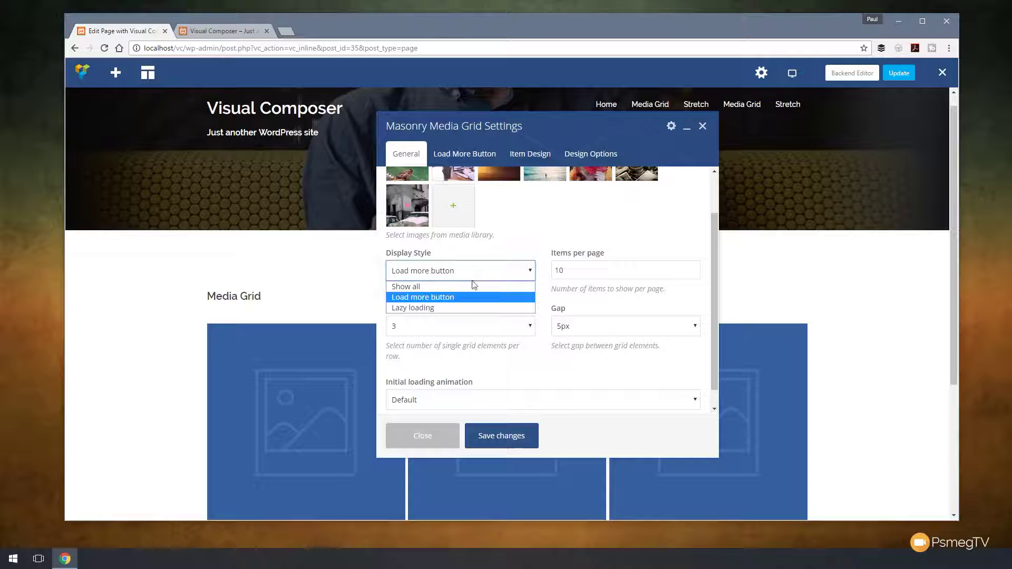
pyautogui.click(466, 287)
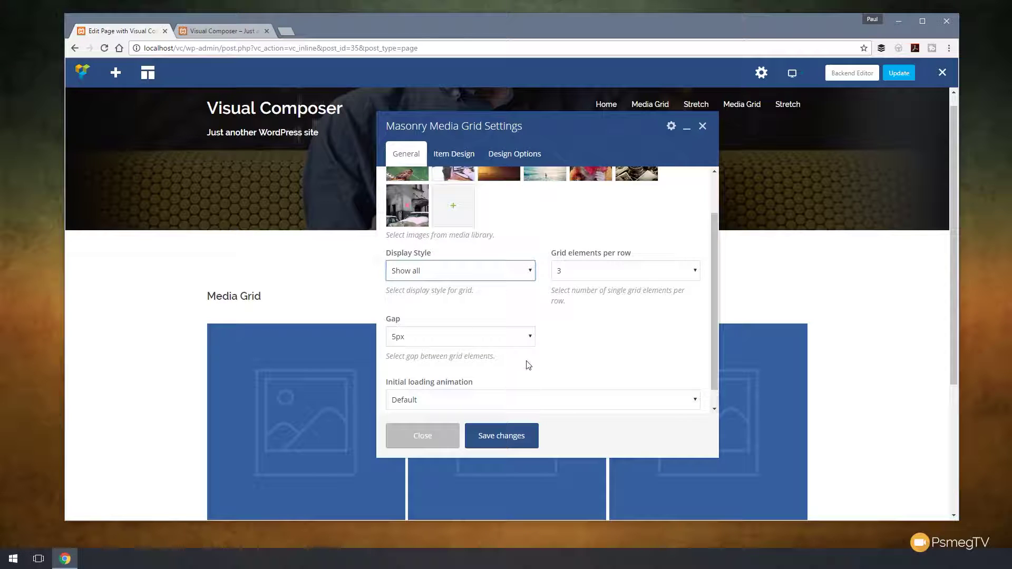
# Step: Set a 10px gap between photos and four photos per row
pyautogui.click(531, 337)
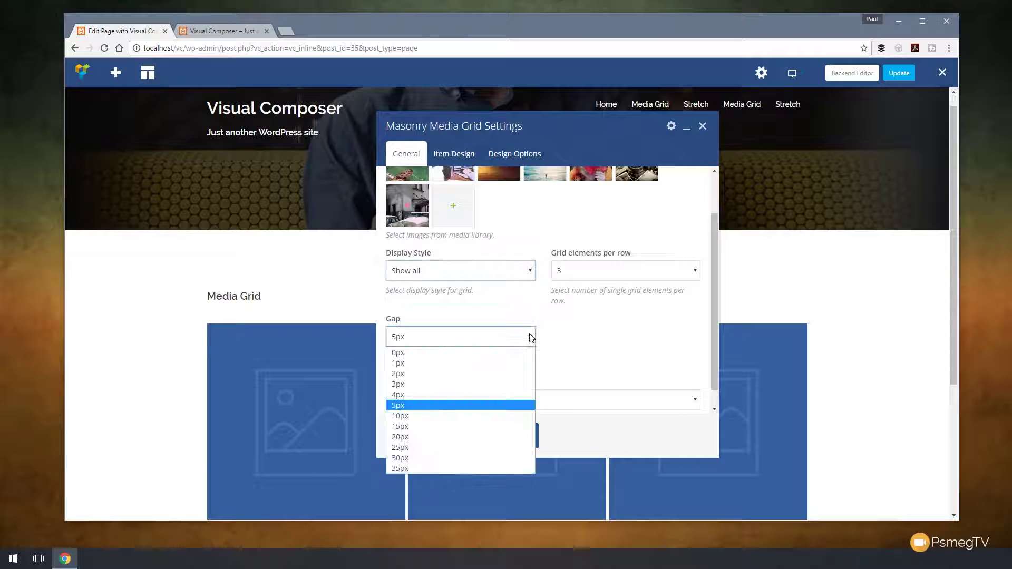
pyautogui.click(413, 416)
pyautogui.click(638, 277)
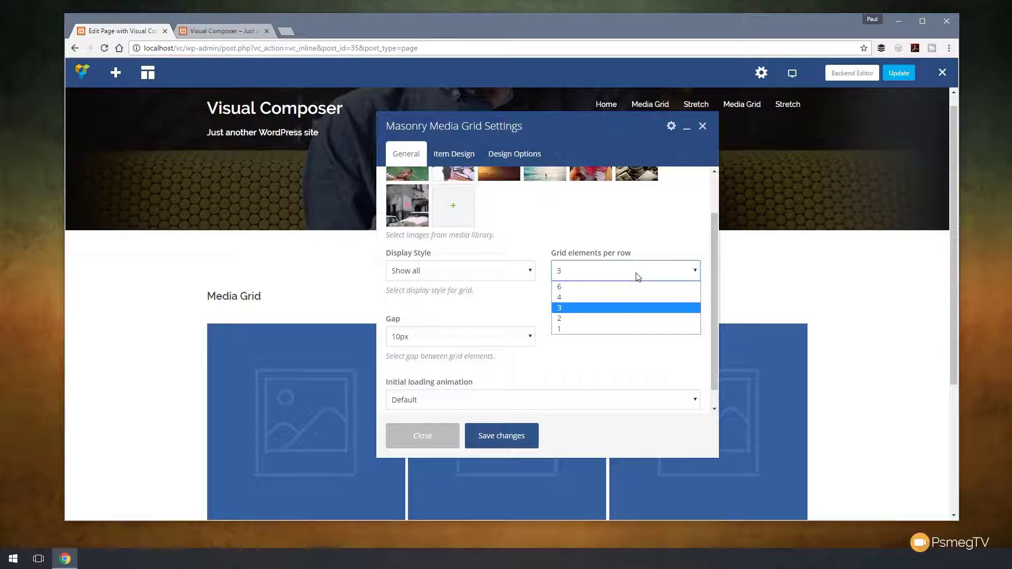
pyautogui.click(606, 297)
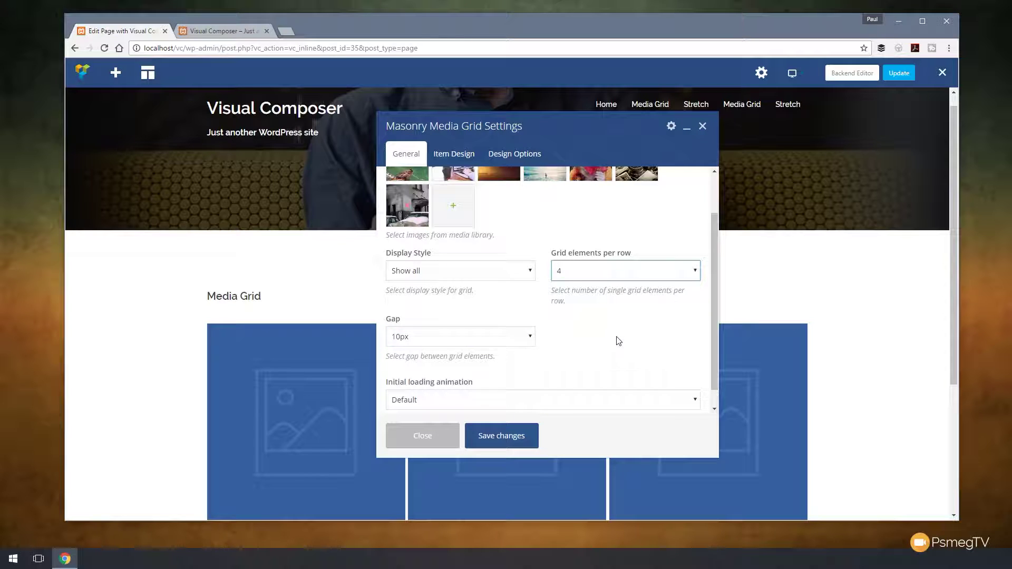
# Step: Set the grid's initial loading animation to Fade In
pyautogui.scroll(-1, 618, 341)
pyautogui.click(410, 379)
pyautogui.click(599, 323)
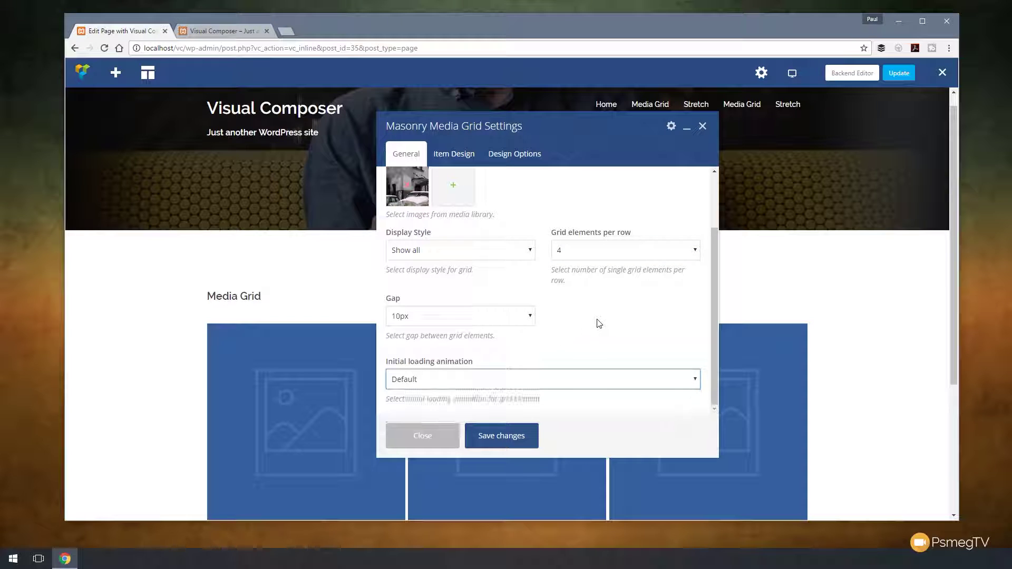
pyautogui.click(543, 383)
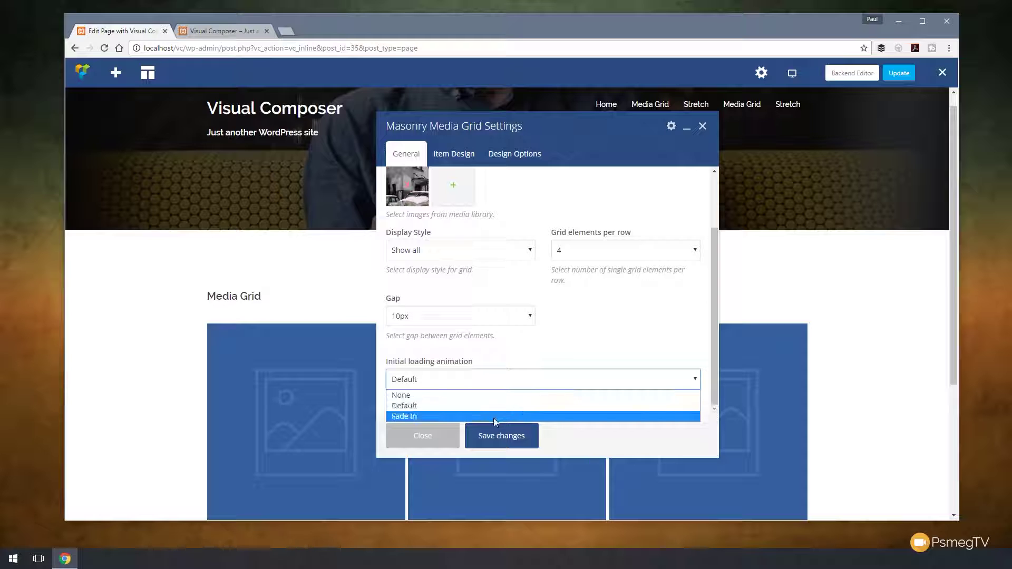
pyautogui.click(491, 416)
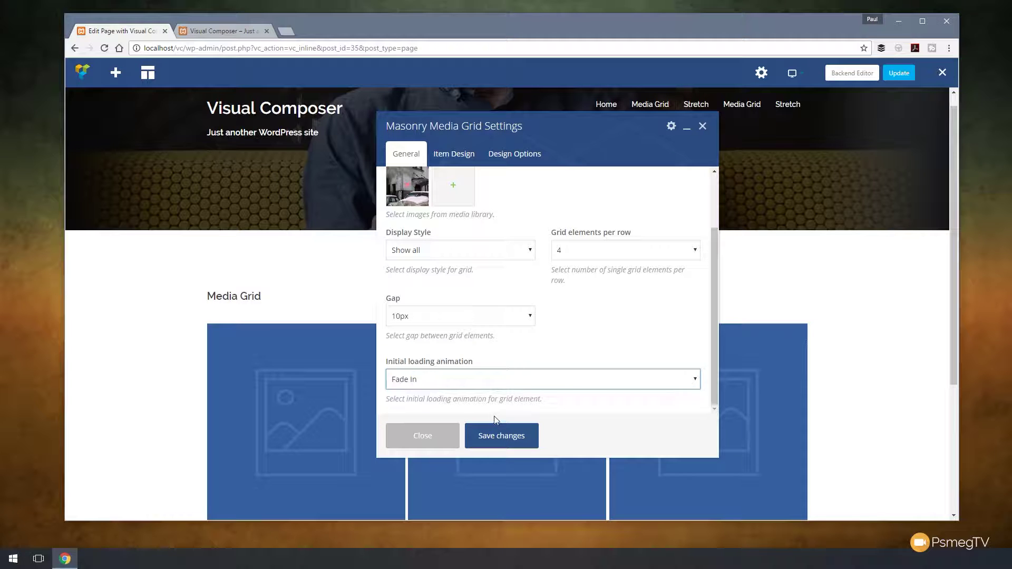
pyautogui.click(456, 157)
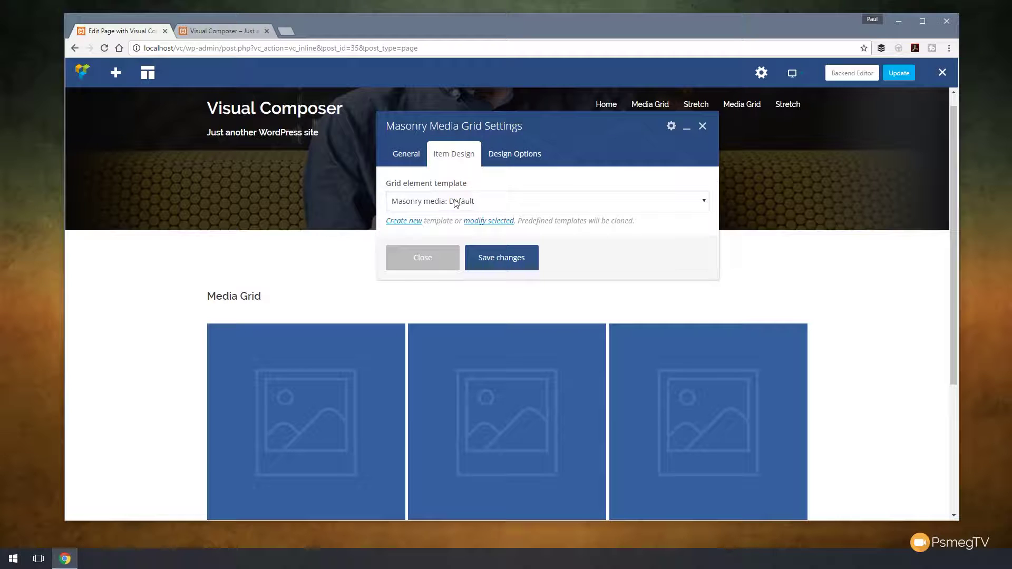
# Step: Pick 'Masonry media: Bordered scale' as the grid element template
pyautogui.click(426, 202)
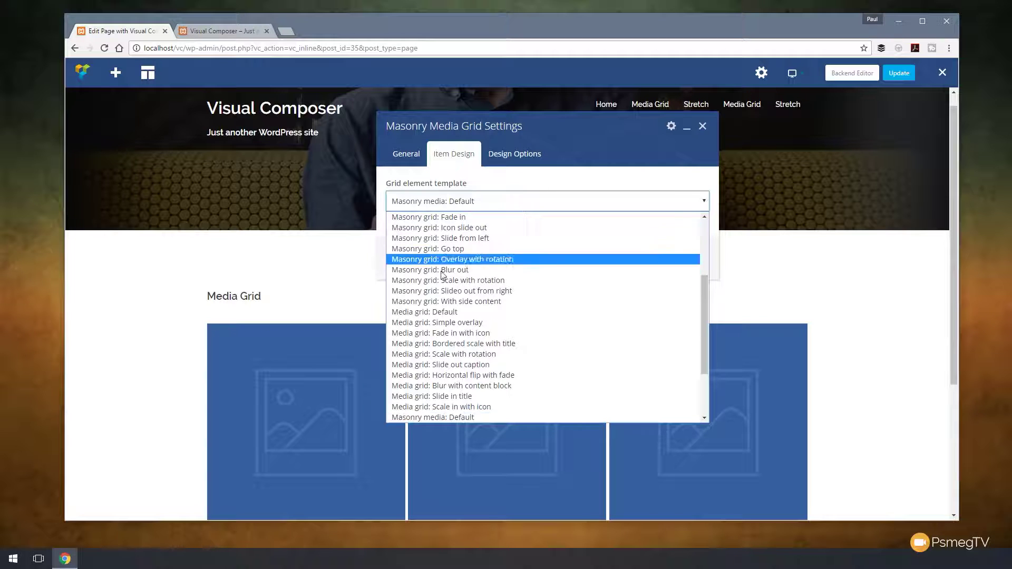
pyautogui.scroll(-1, 521, 303)
pyautogui.scroll(-3, 521, 309)
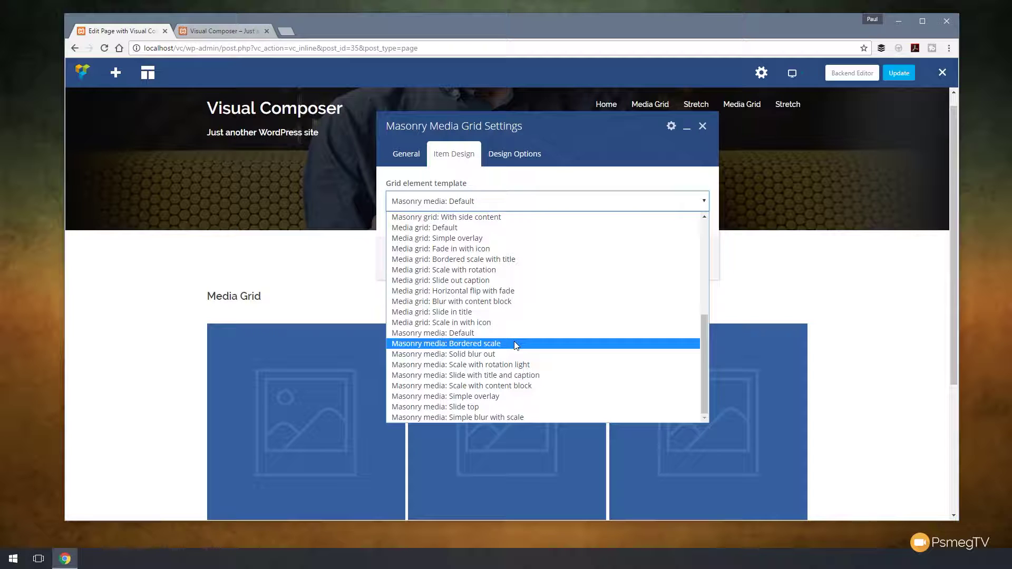
pyautogui.click(487, 344)
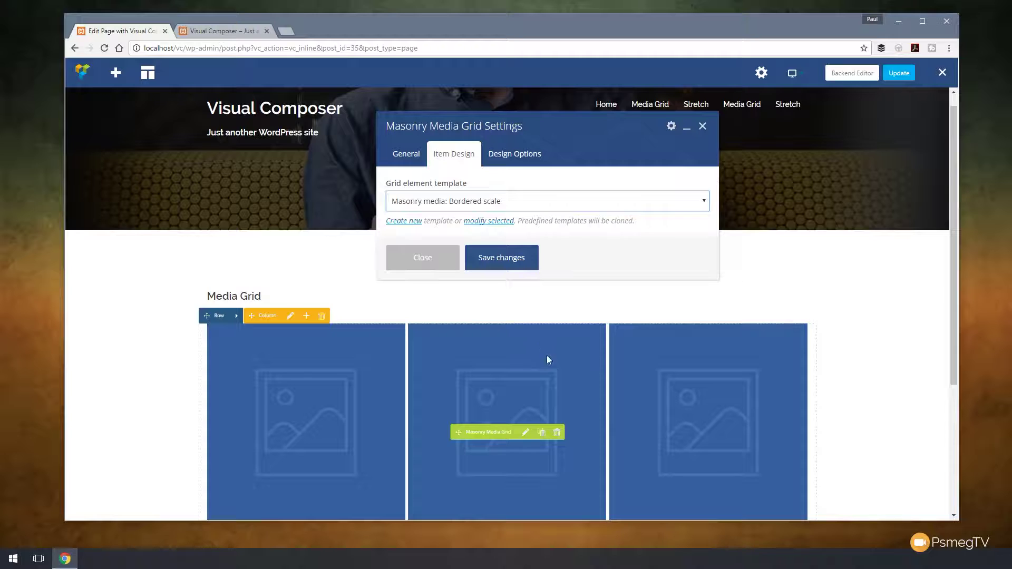
pyautogui.click(520, 156)
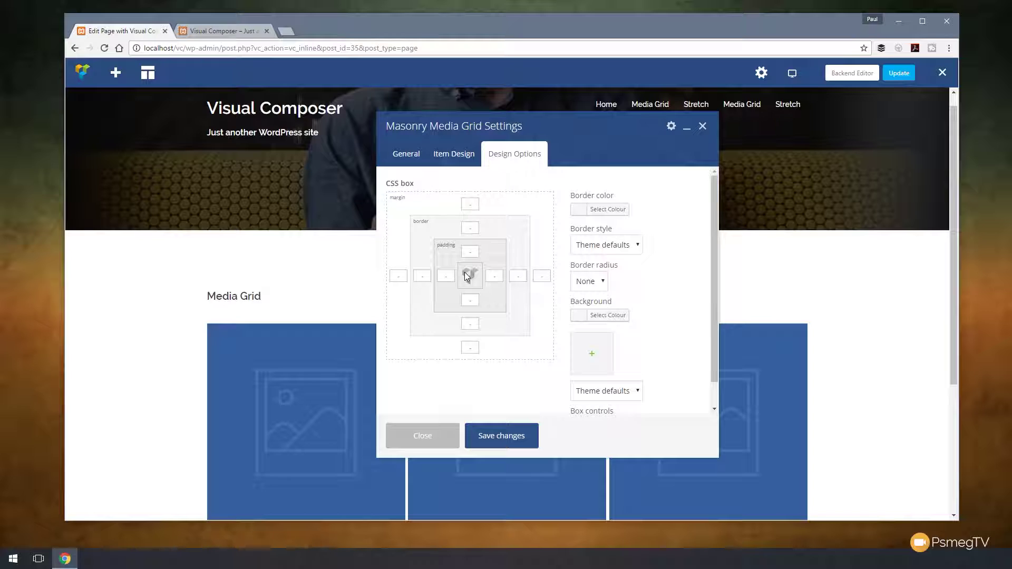
# Step: Save and close the grid settings, then view the seven photos in four masonry columns
pyautogui.click(499, 438)
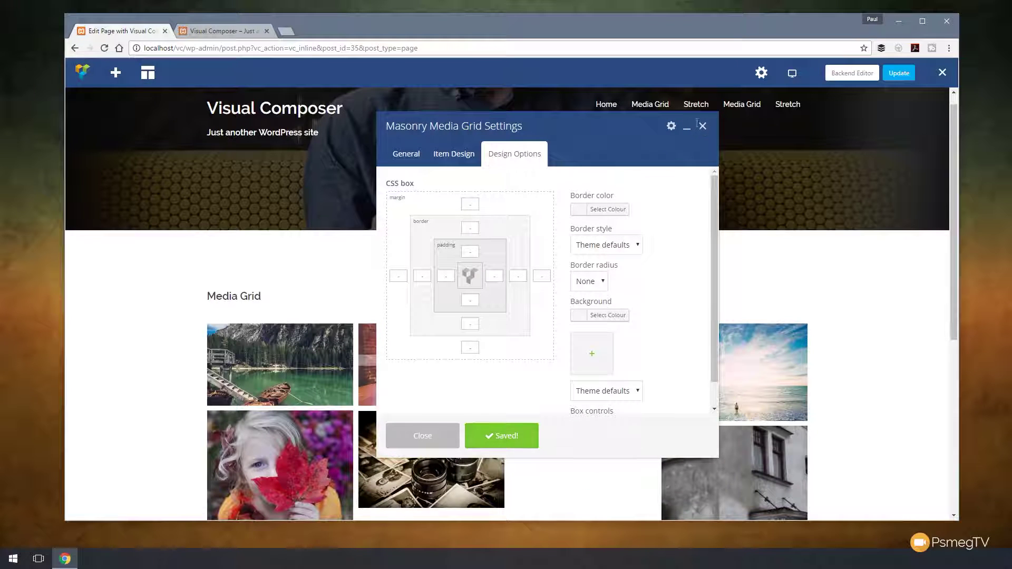
pyautogui.click(422, 435)
pyautogui.scroll(-1, 818, 318)
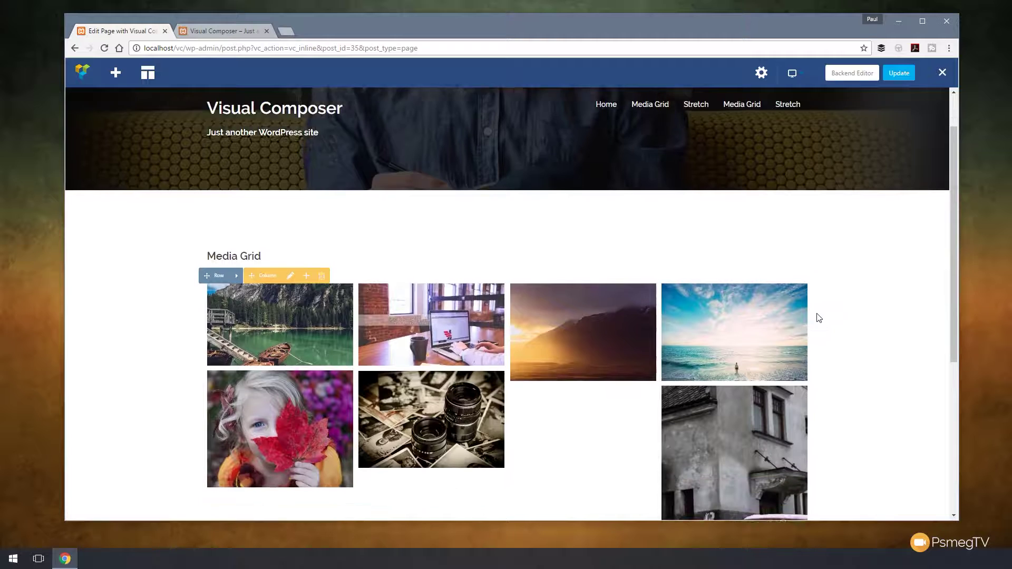
pyautogui.scroll(-3, 818, 318)
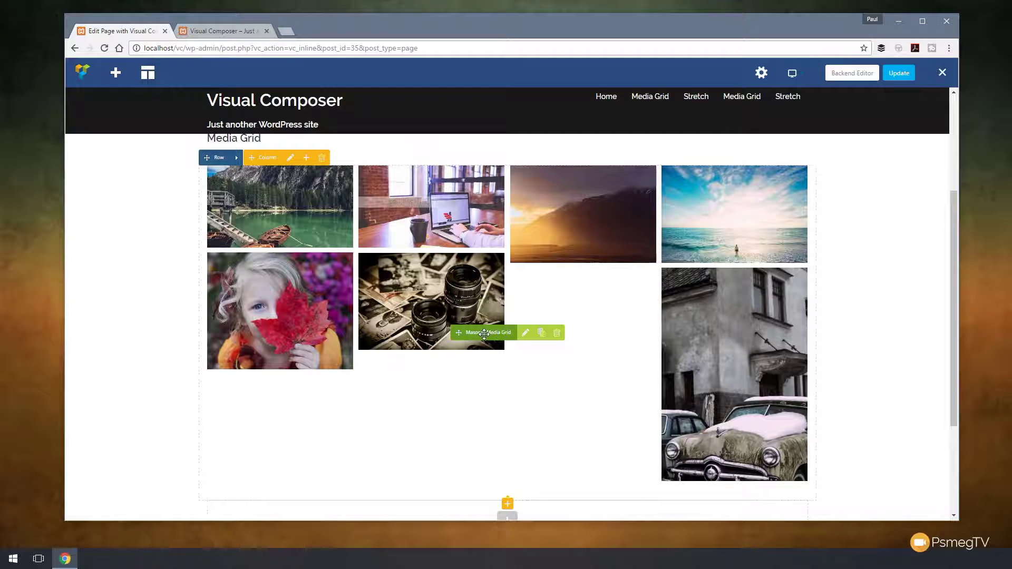
# Step: Change the Media Grid to 2 grid elements per row and save the settings
pyautogui.click(525, 332)
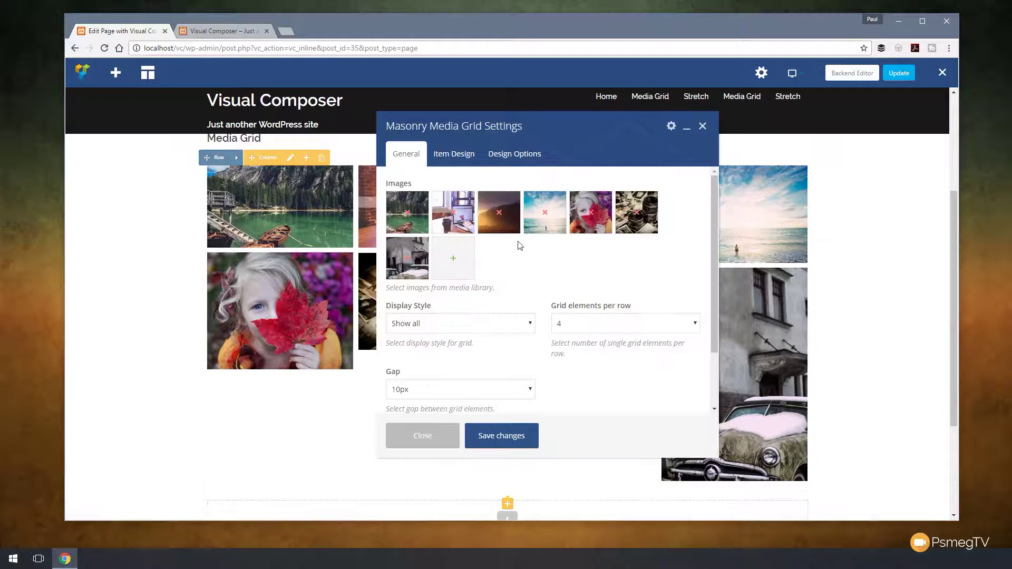
pyautogui.click(603, 325)
pyautogui.click(574, 372)
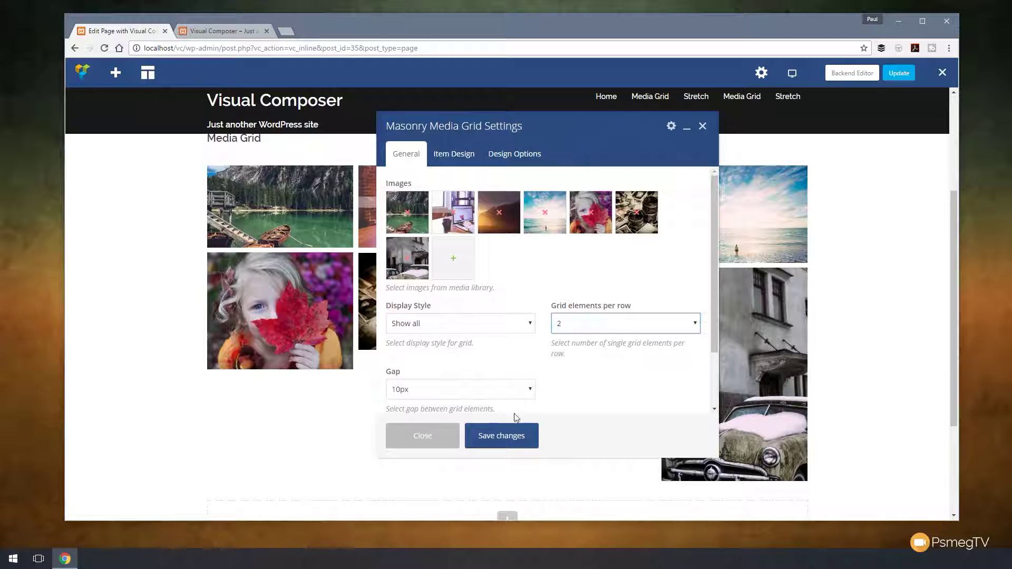
pyautogui.click(503, 436)
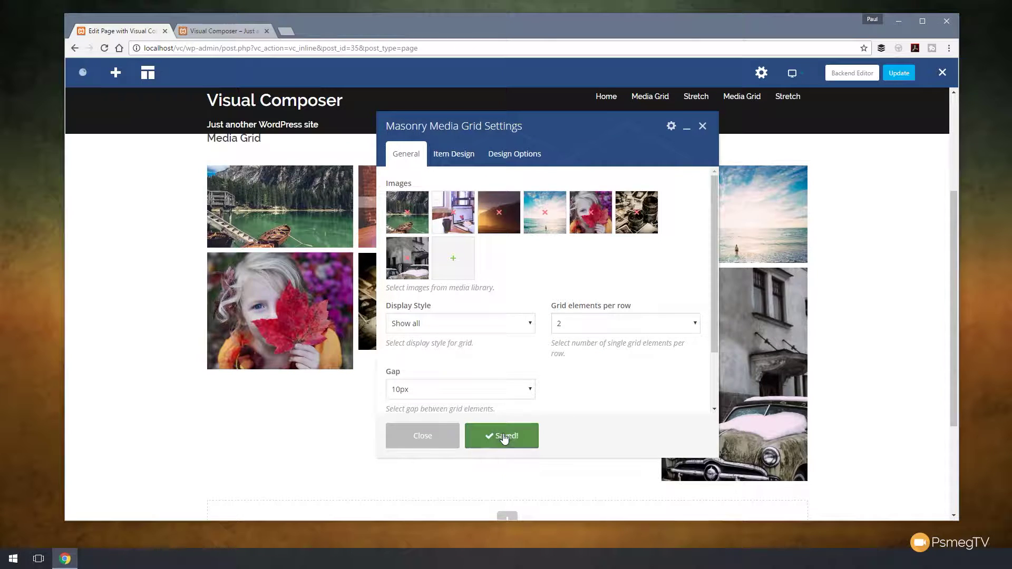
pyautogui.click(423, 435)
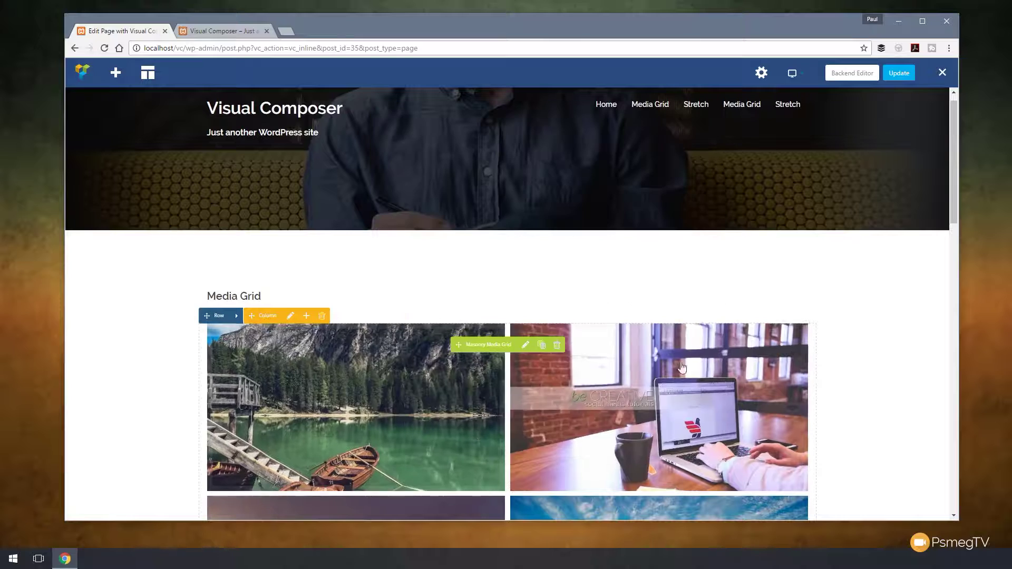
pyautogui.scroll(-4, 830, 341)
pyautogui.scroll(-12, 832, 341)
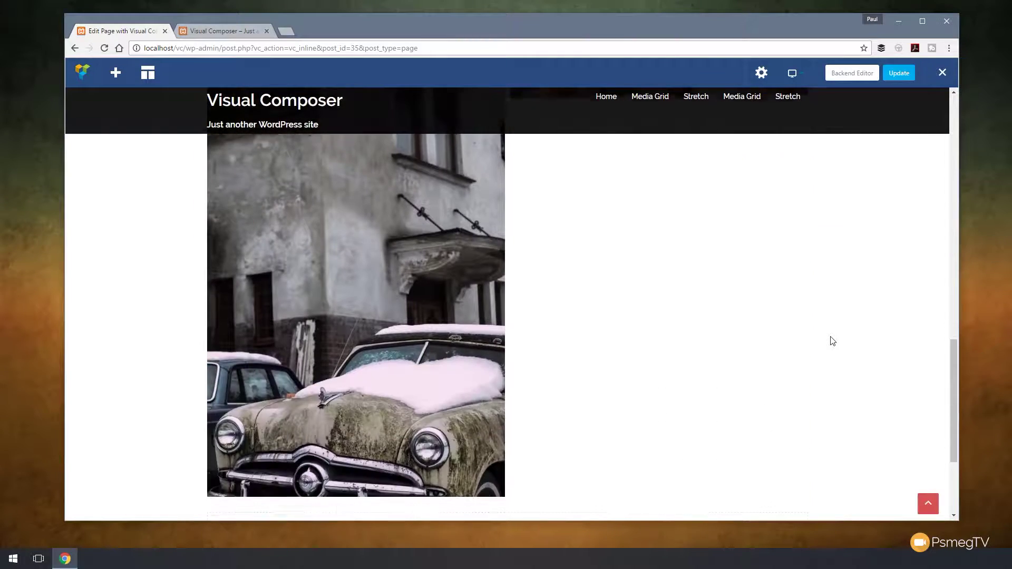
pyautogui.scroll(7, 830, 340)
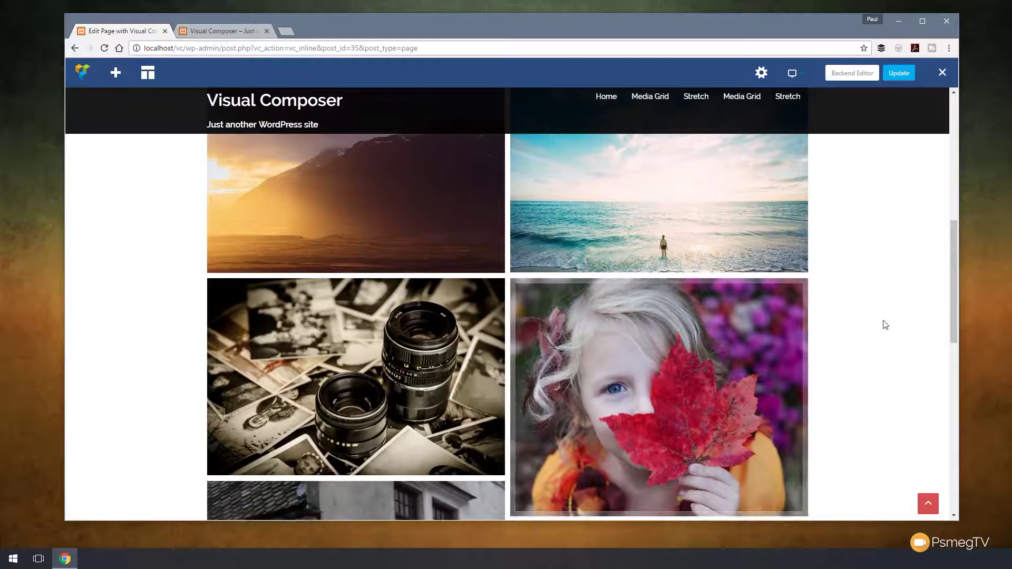
pyautogui.scroll(6, 885, 322)
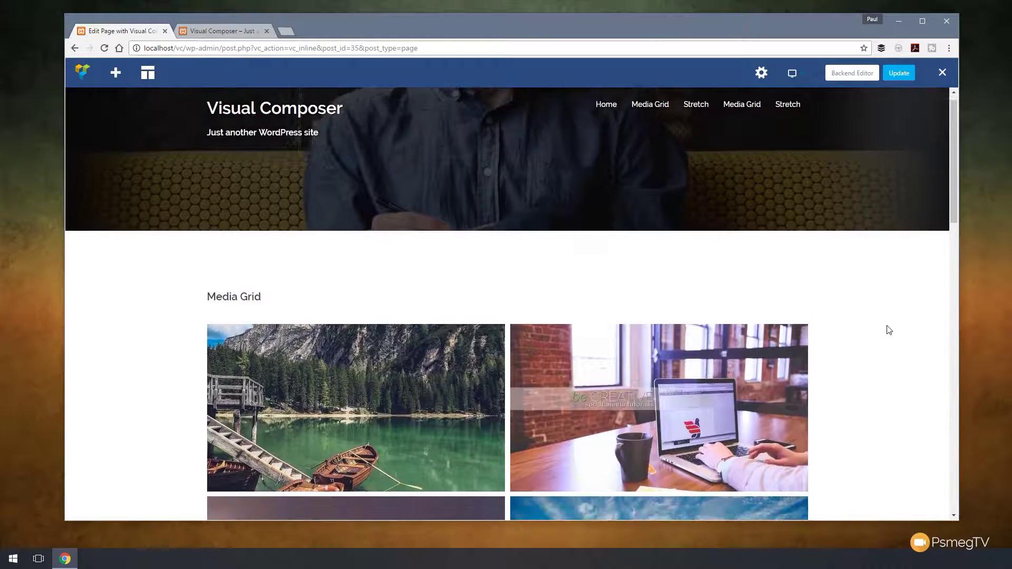
pyautogui.scroll(-10, 885, 330)
pyautogui.scroll(-1, 764, 377)
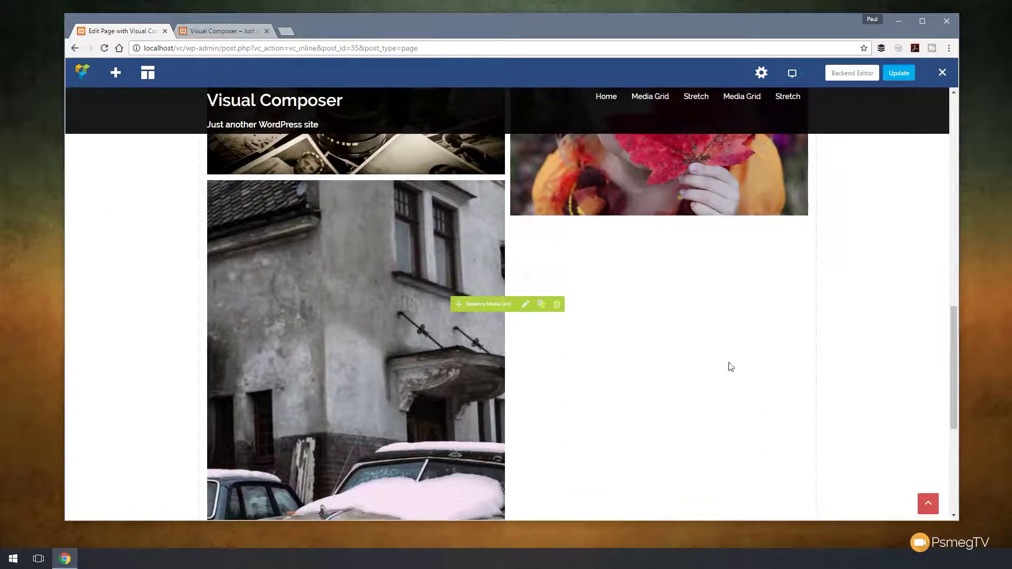
# Step: Set the grid's display style to Load more button with 4 items per page
pyautogui.click(526, 305)
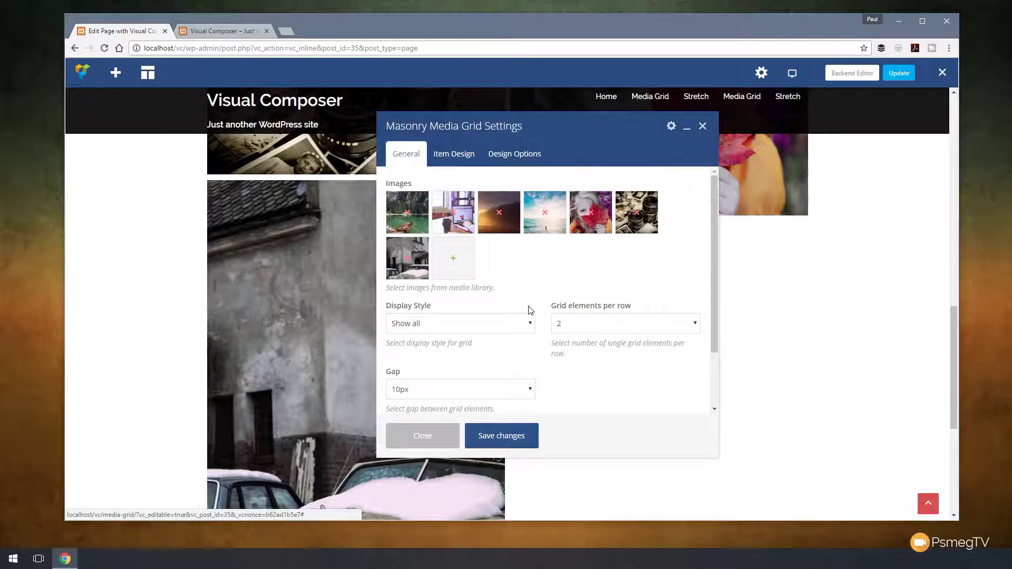
pyautogui.click(462, 330)
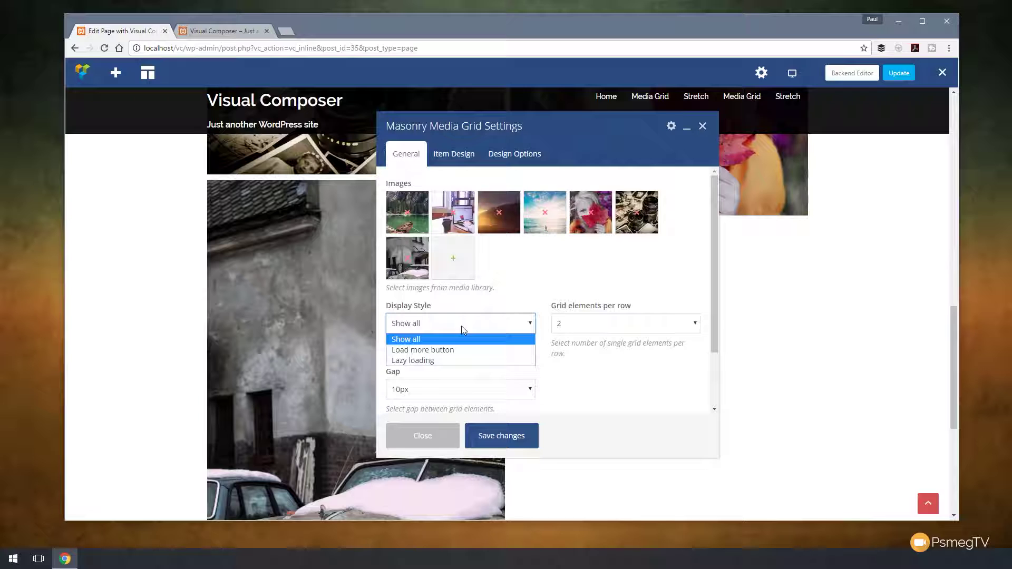
pyautogui.click(443, 350)
pyautogui.press('Tab')
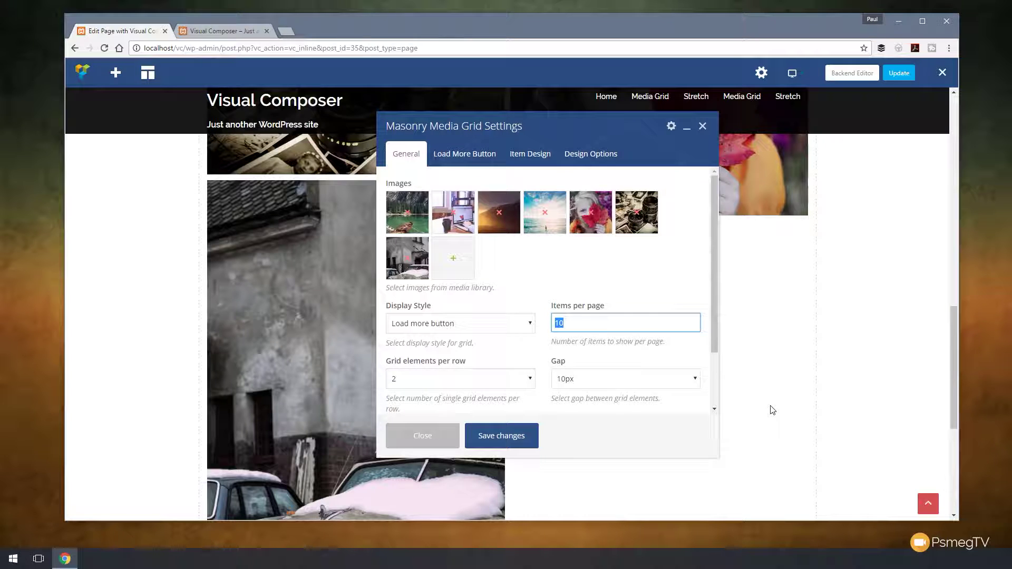
pyautogui.write('4')
pyautogui.moveTo(716, 323); pyautogui.dragTo(711, 352)
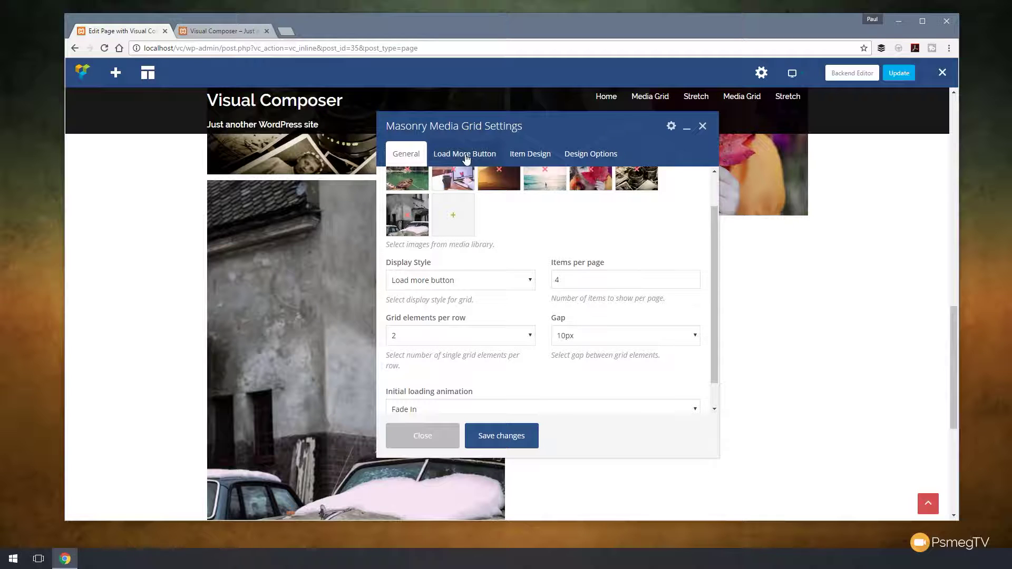
# Step: Set the Load more button style to Modern
pyautogui.click(466, 157)
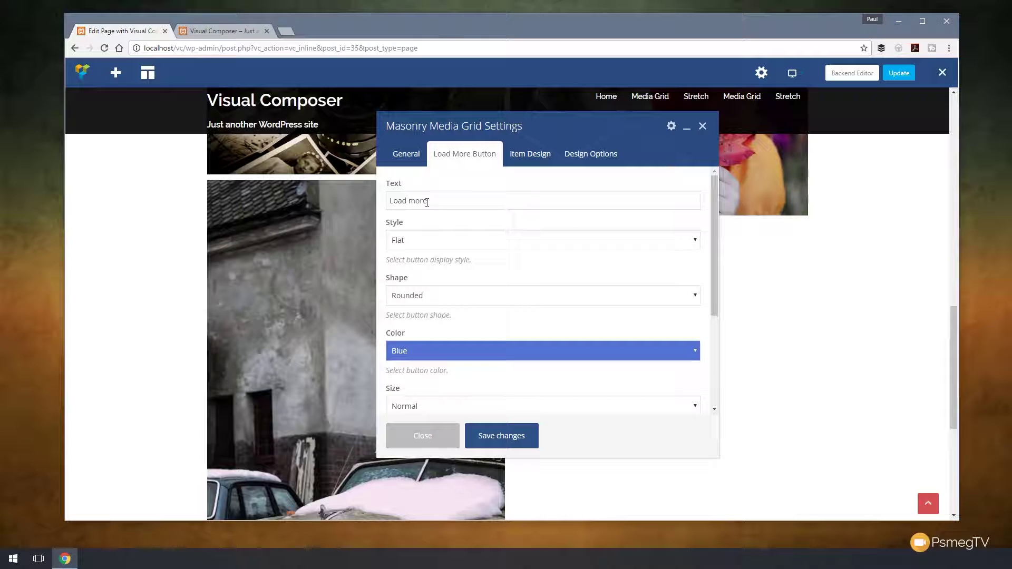
pyautogui.click(433, 244)
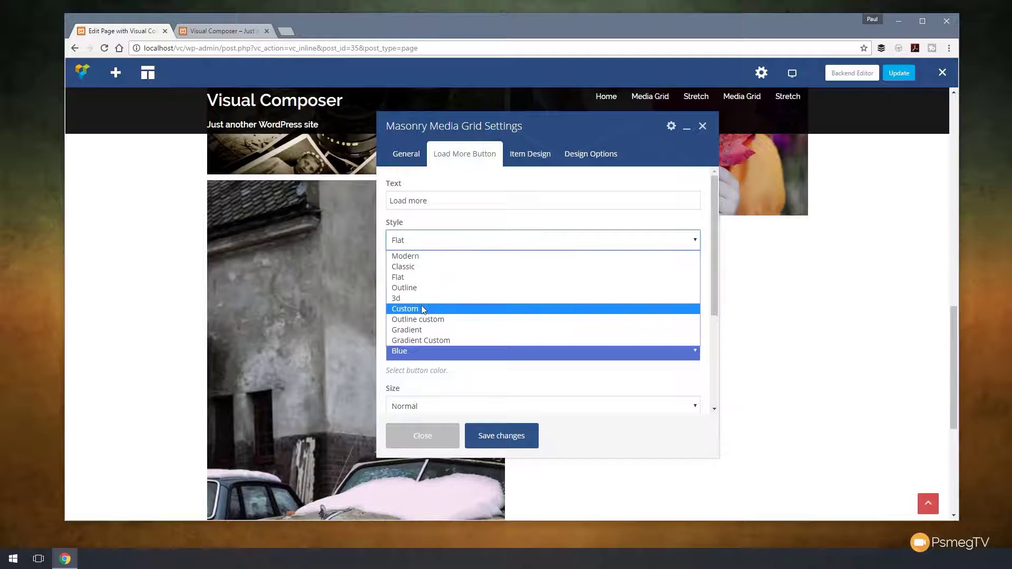
pyautogui.click(402, 308)
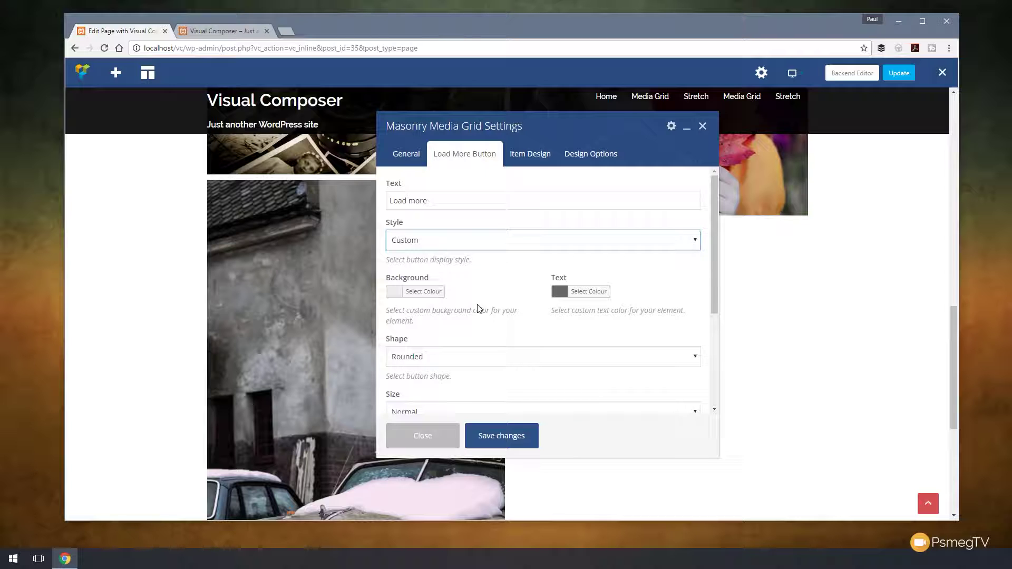
pyautogui.click(460, 248)
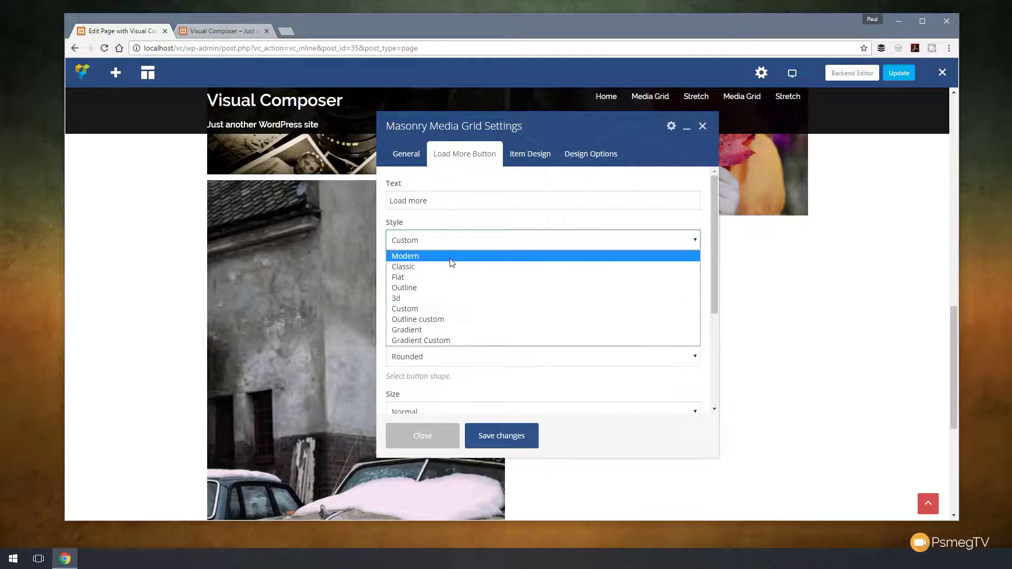
pyautogui.click(452, 262)
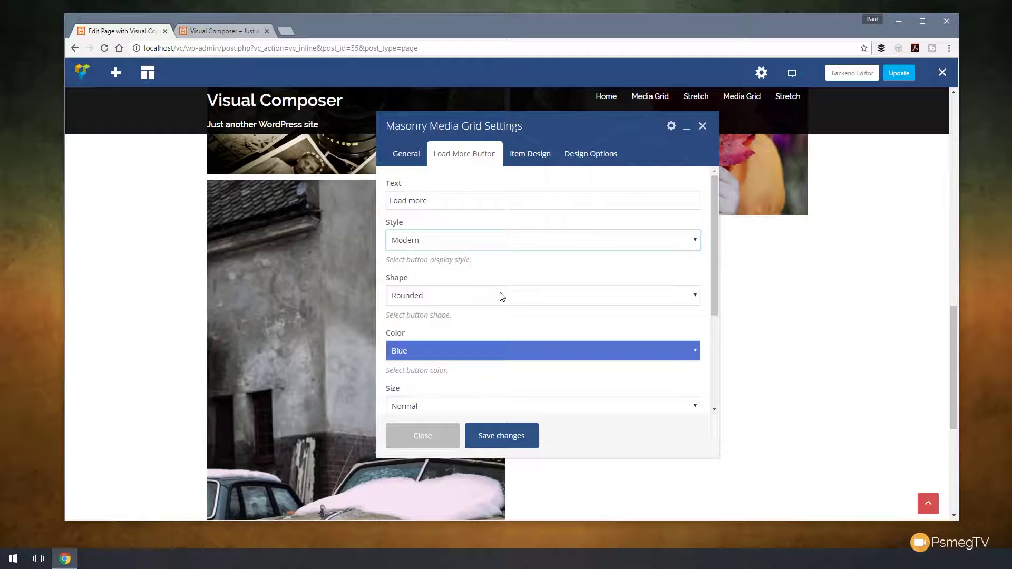
pyautogui.scroll(-1, 500, 295)
pyautogui.scroll(-2, 527, 306)
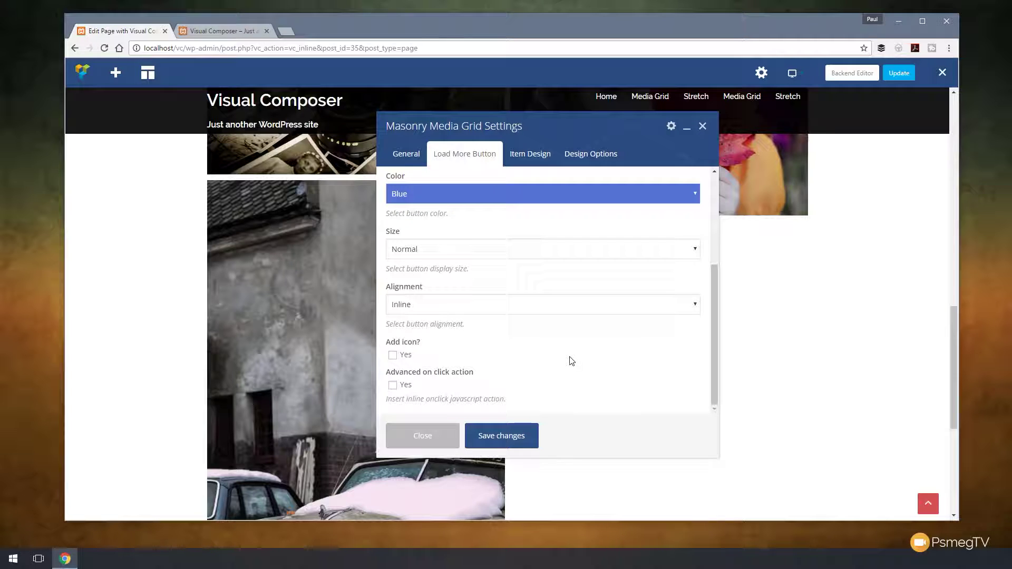
# Step: Apply the 'Masonry media: Scale with rotation light' item template, then save and close the settings
pyautogui.click(531, 156)
pyautogui.click(462, 205)
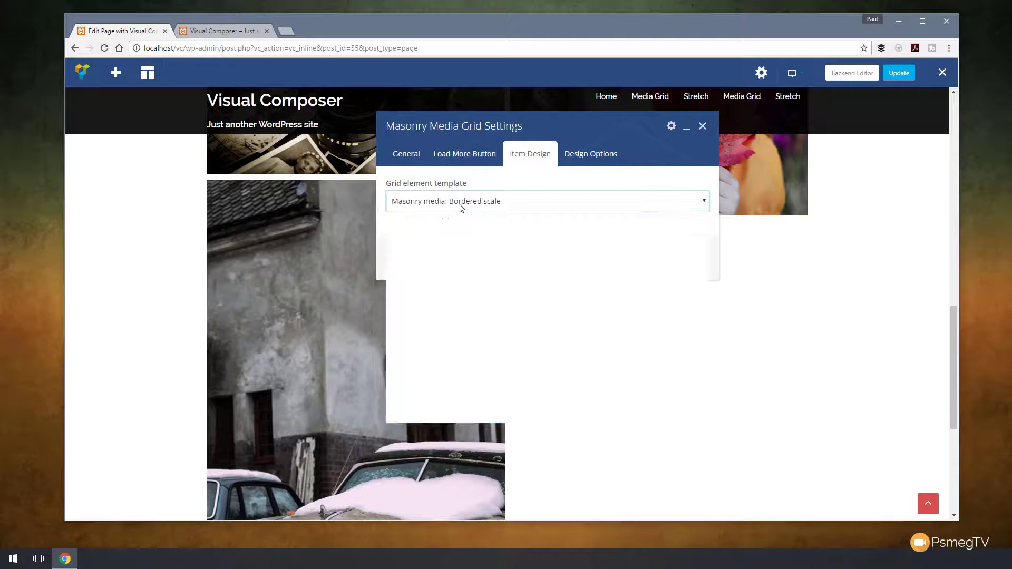
pyautogui.scroll(-2, 514, 352)
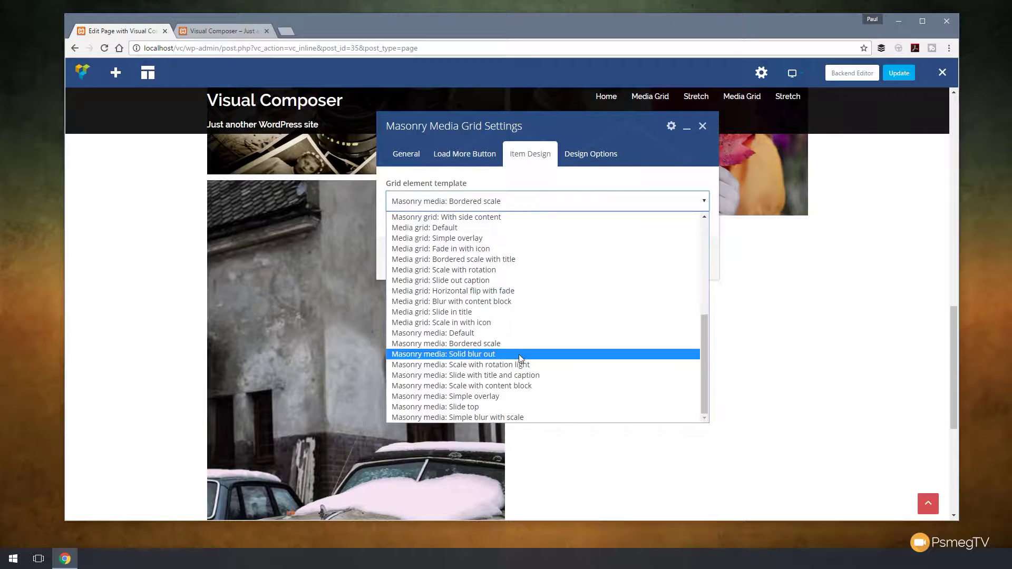
pyautogui.click(443, 365)
pyautogui.click(514, 260)
pyautogui.click(430, 258)
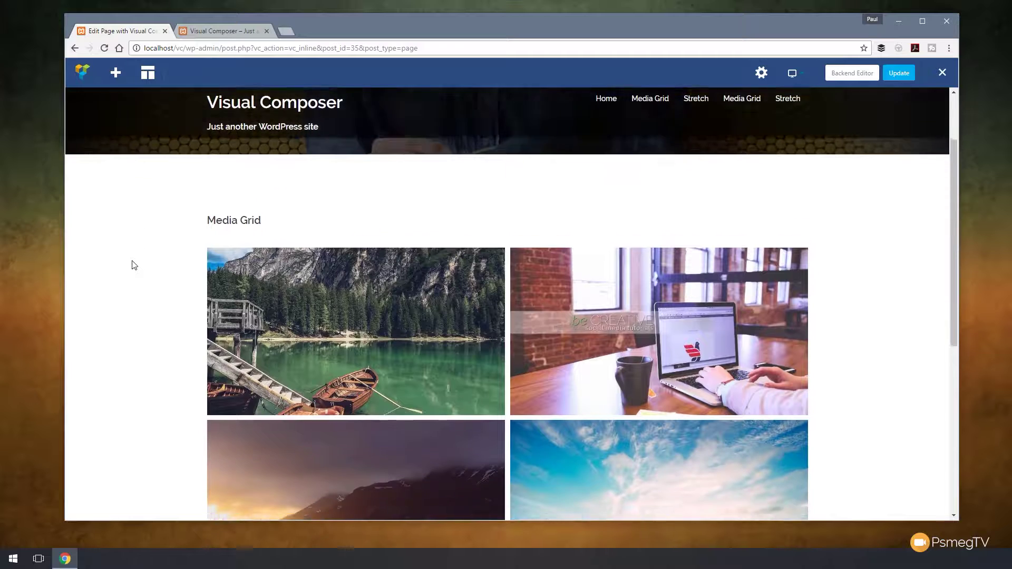
# Step: Scroll down to the grid and load the next batch of photos with Load more
pyautogui.scroll(-5, 134, 264)
pyautogui.scroll(-1, 134, 264)
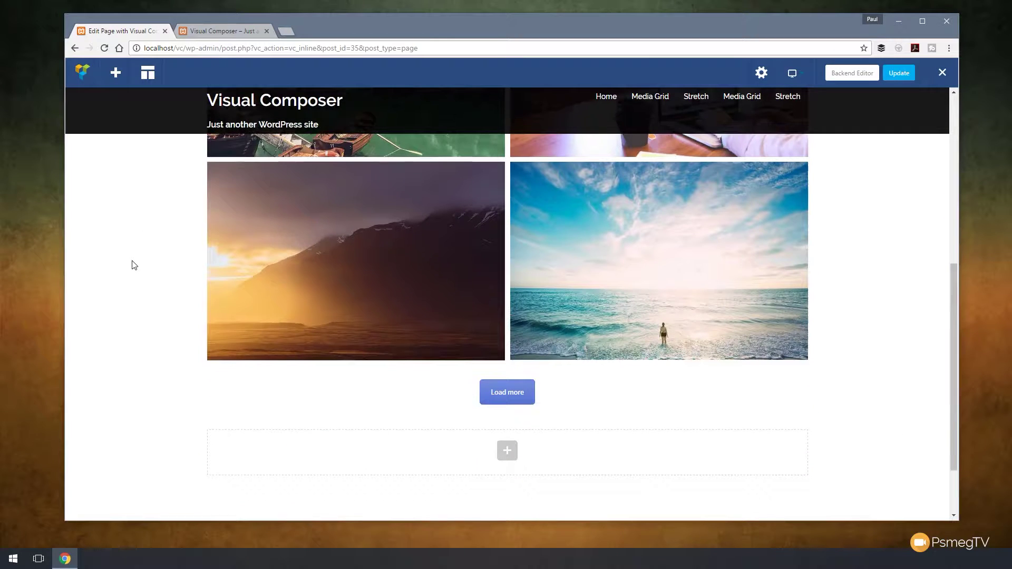
pyautogui.click(503, 392)
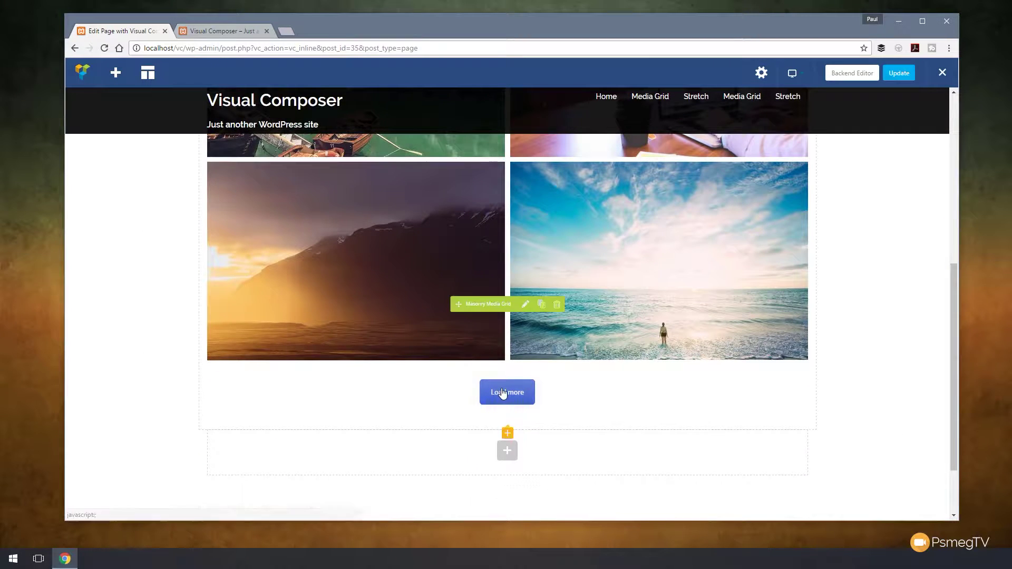
# Step: Review the newly loaded camera, girl and snowy-car building photos in the two-column grid
pyautogui.scroll(-2, 156, 312)
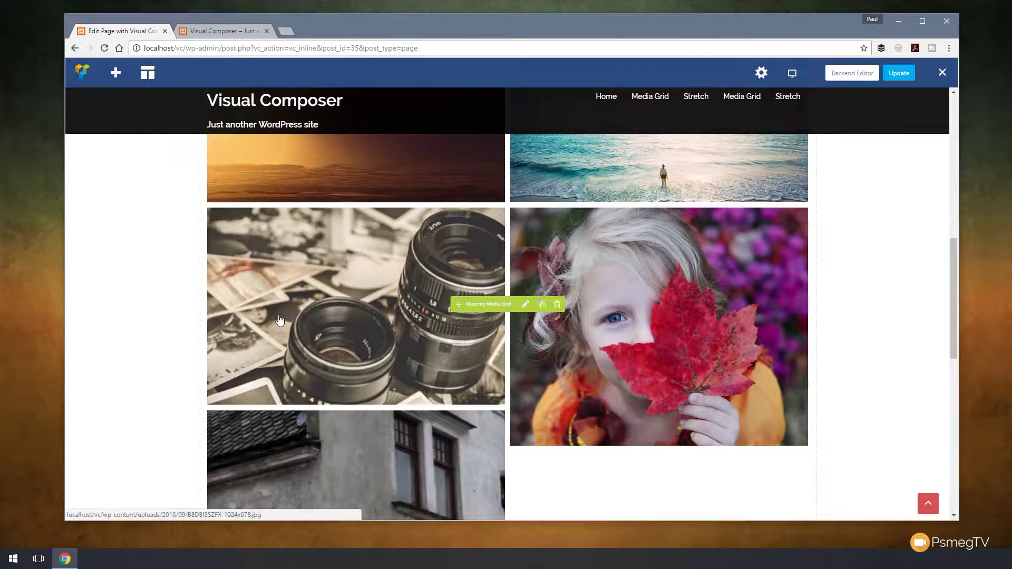
pyautogui.scroll(2, 239, 279)
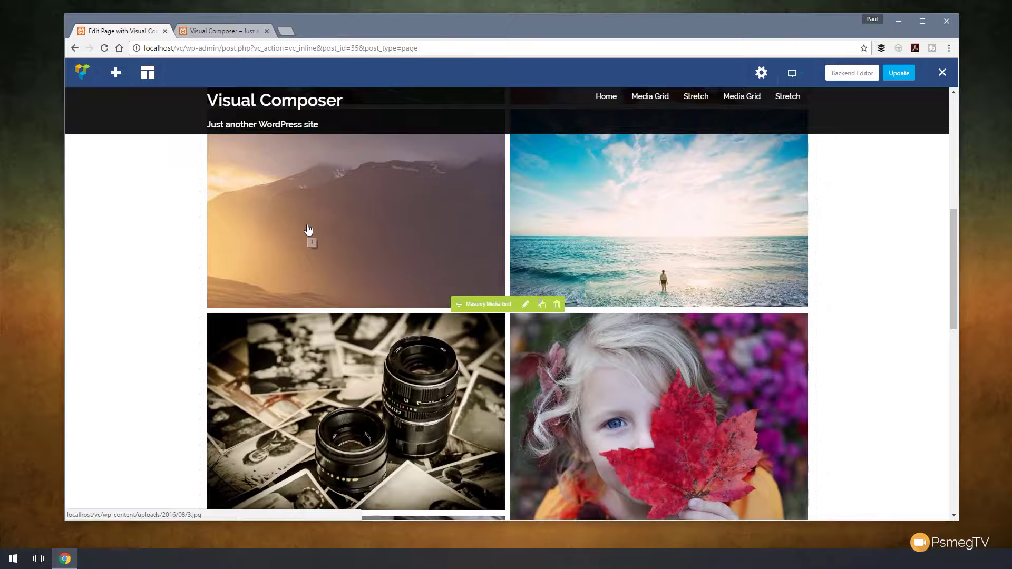
pyautogui.scroll(-6, 137, 290)
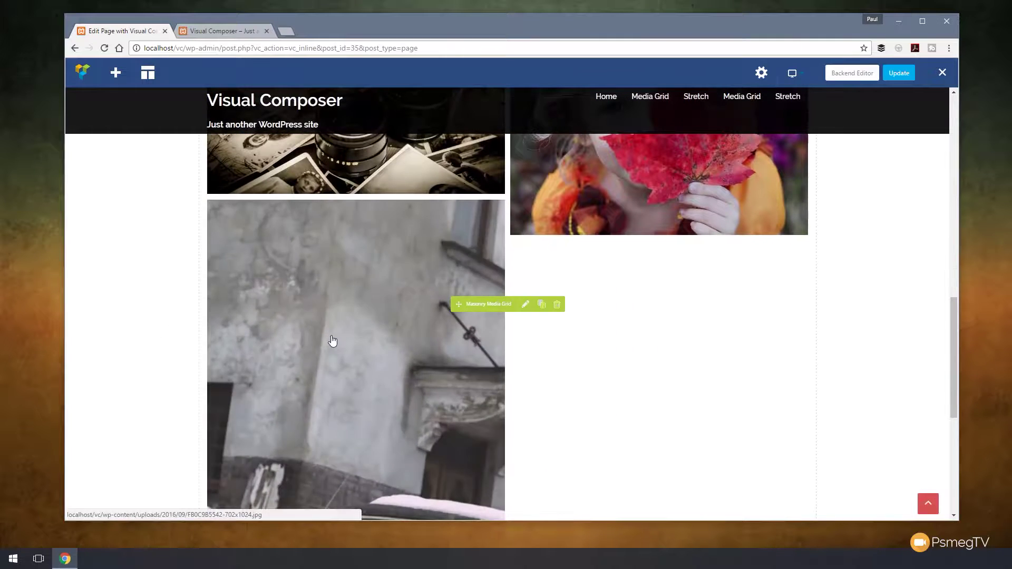
pyautogui.scroll(-3, 131, 290)
pyautogui.scroll(4, 132, 290)
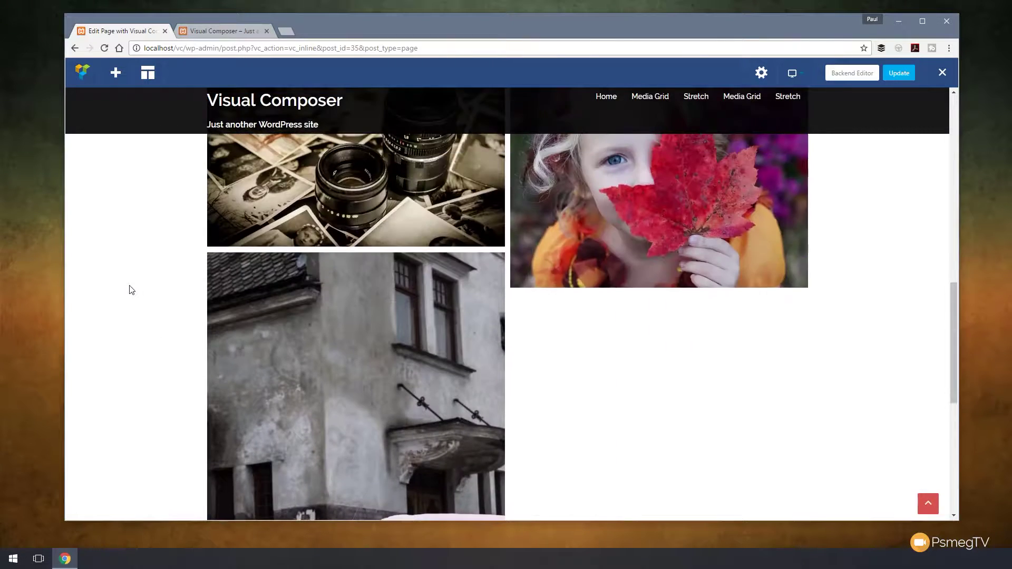
pyautogui.scroll(5, 131, 289)
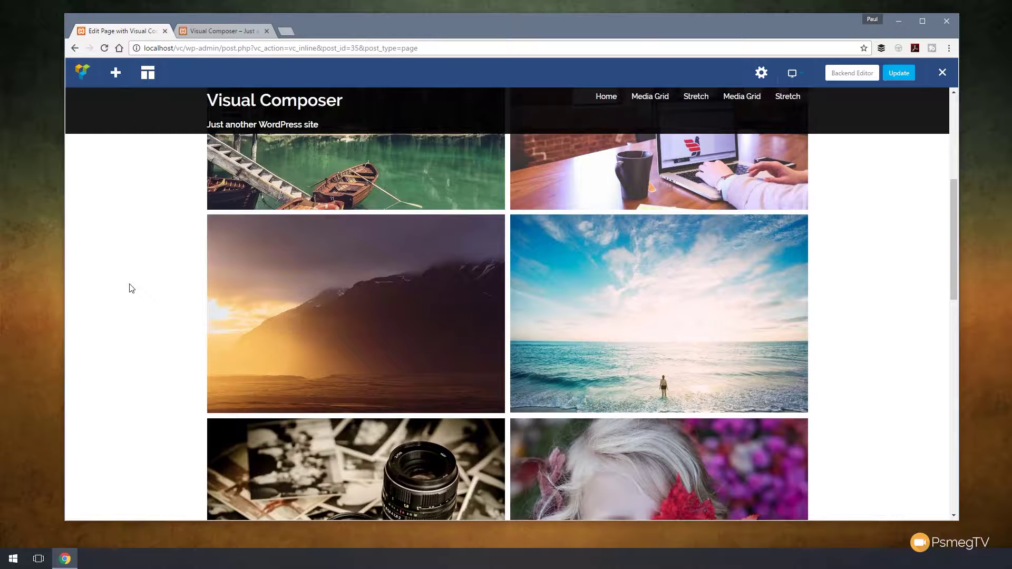
pyautogui.scroll(3, 131, 288)
pyautogui.scroll(-2, 158, 332)
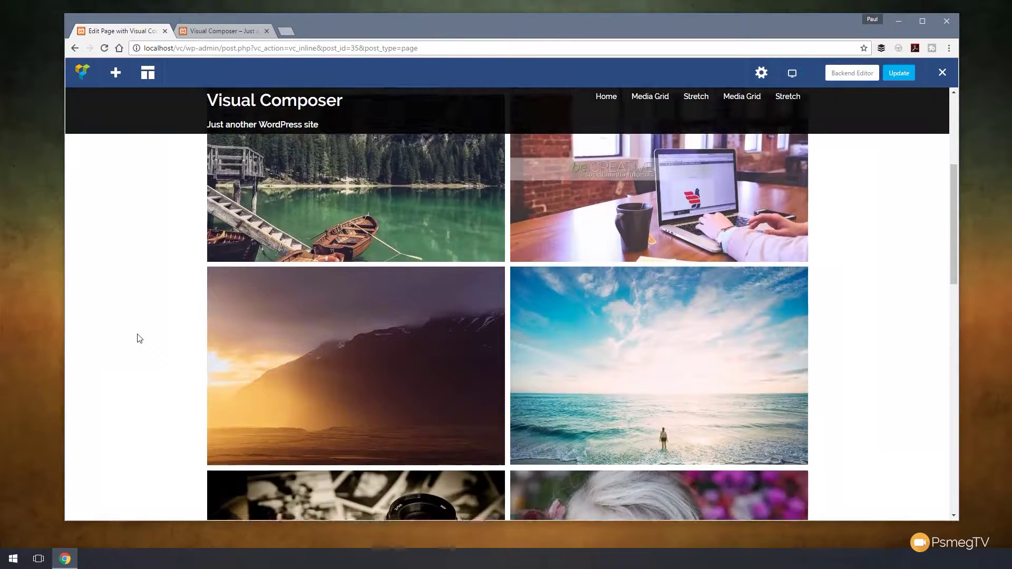
pyautogui.scroll(-3, 138, 337)
pyautogui.scroll(1, 127, 331)
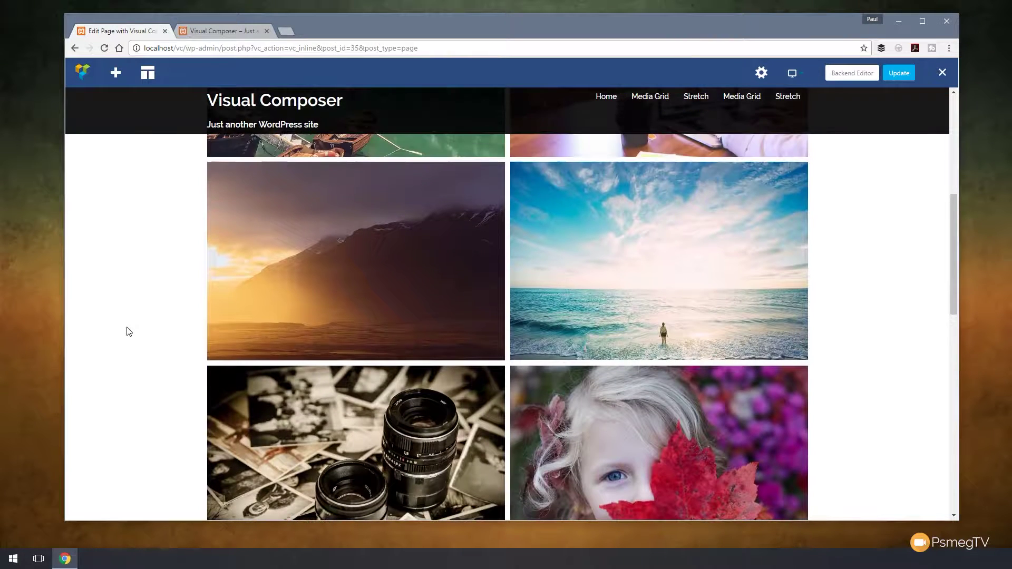
pyautogui.scroll(-6, 140, 318)
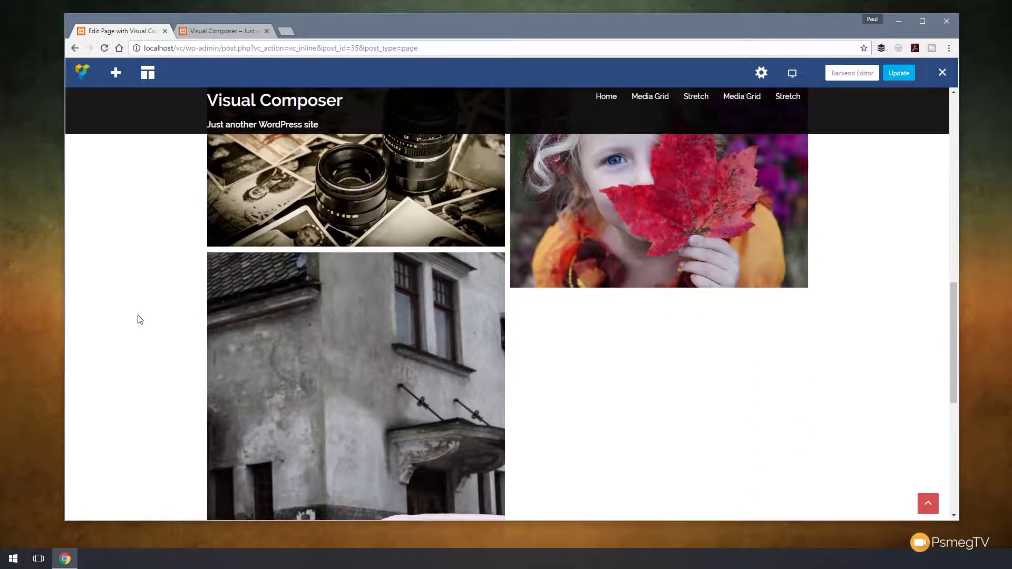
pyautogui.scroll(-4, 137, 321)
pyautogui.scroll(1, 131, 328)
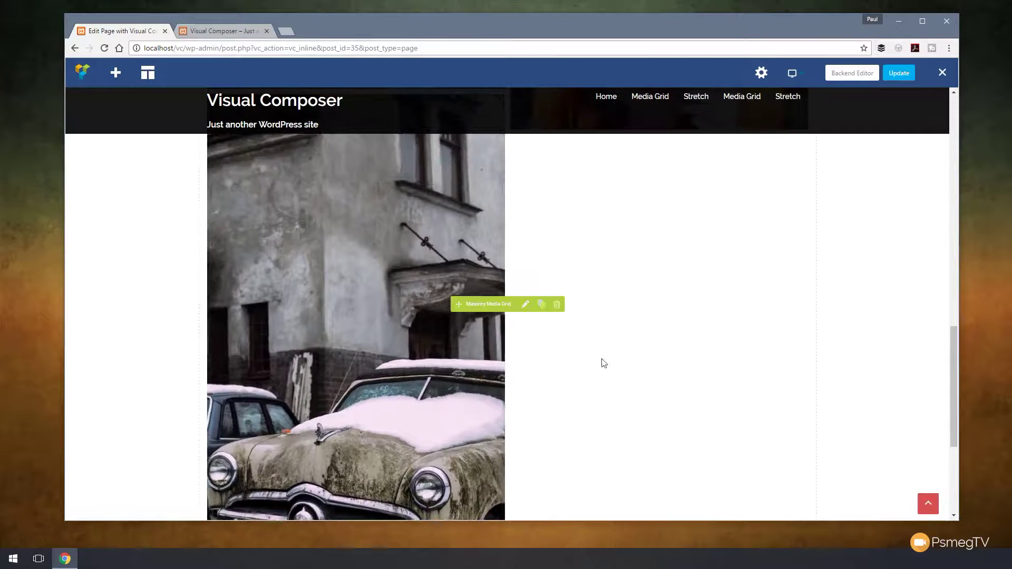
# Step: In the grid settings, move the building photo from seventh to second in Images and save
pyautogui.click(526, 305)
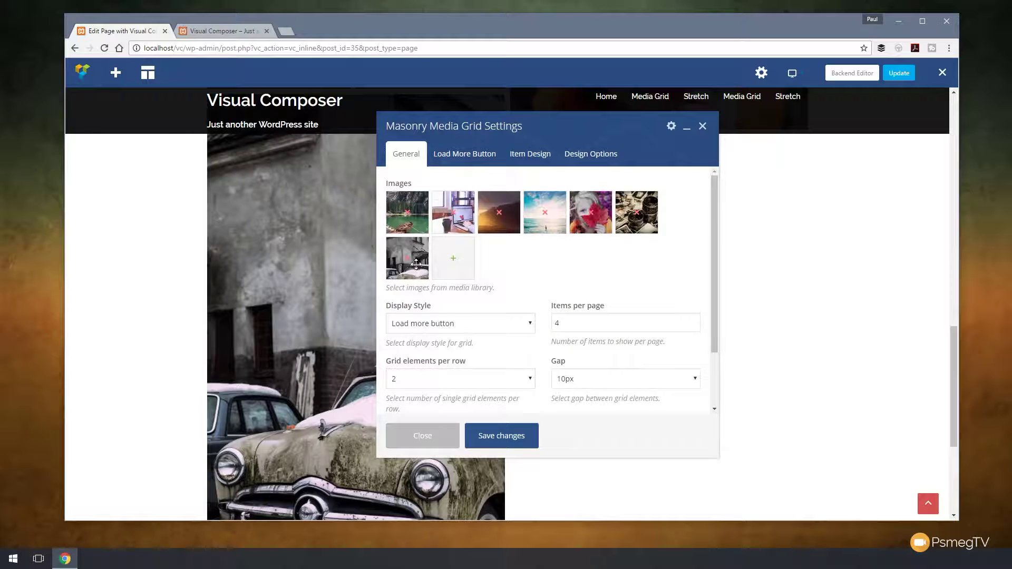
pyautogui.moveTo(414, 271); pyautogui.dragTo(419, 223)
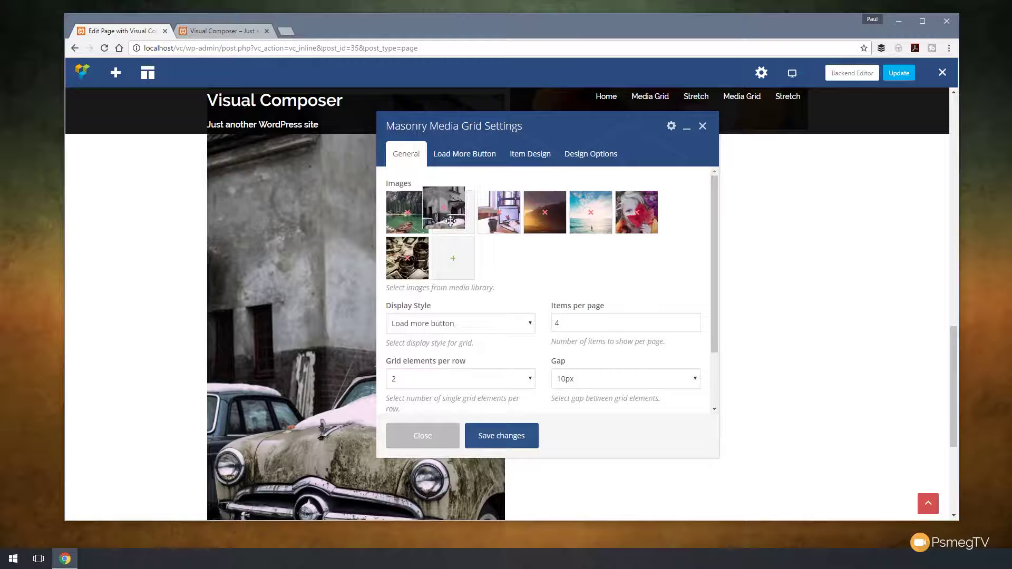
pyautogui.click(505, 439)
# Step: Close the settings, load more photos, and confirm the building photo now sits beside the lake photo
pyautogui.click(422, 436)
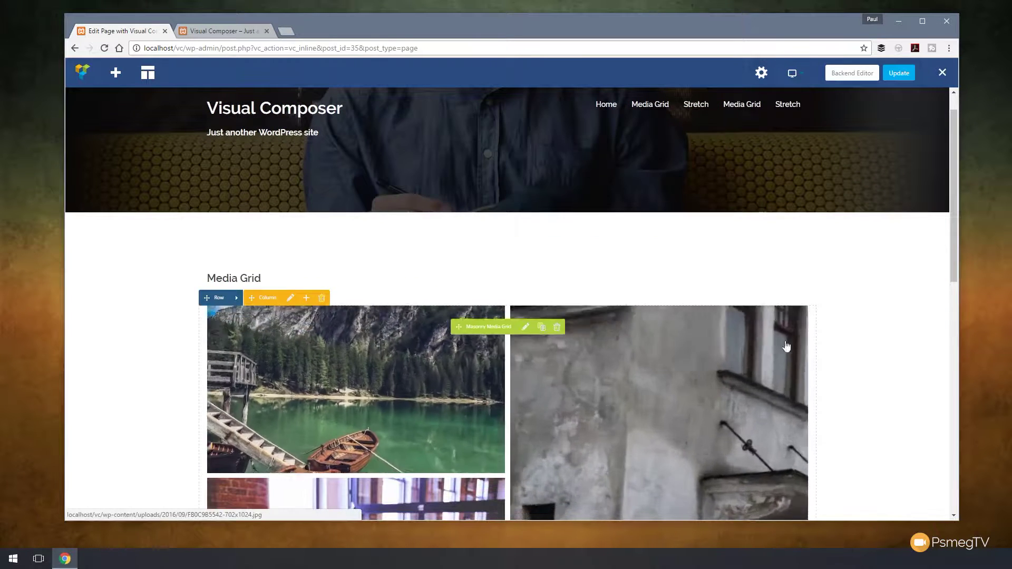
pyautogui.scroll(-2, 867, 322)
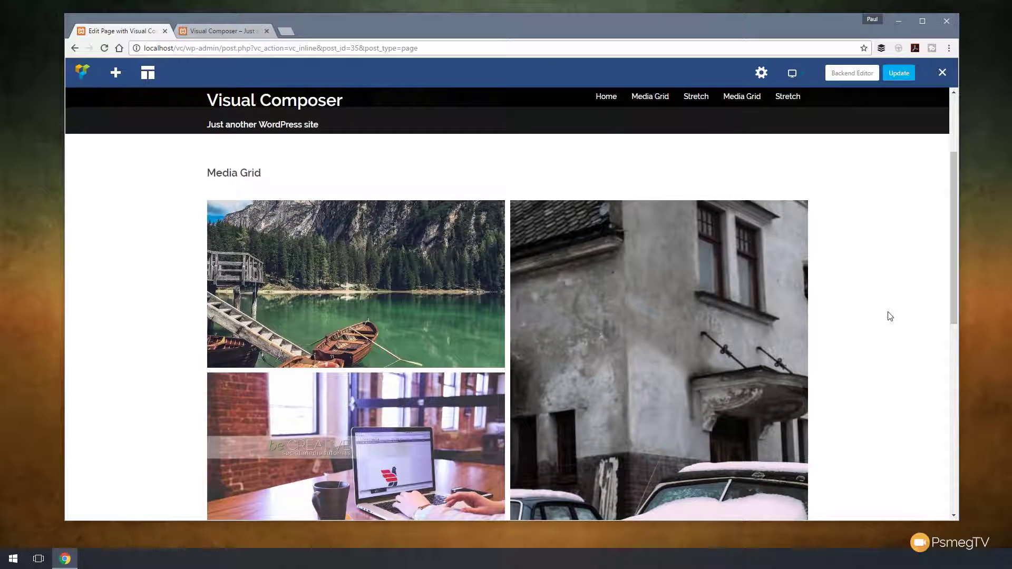
pyautogui.scroll(-3, 889, 317)
pyautogui.scroll(3, 889, 316)
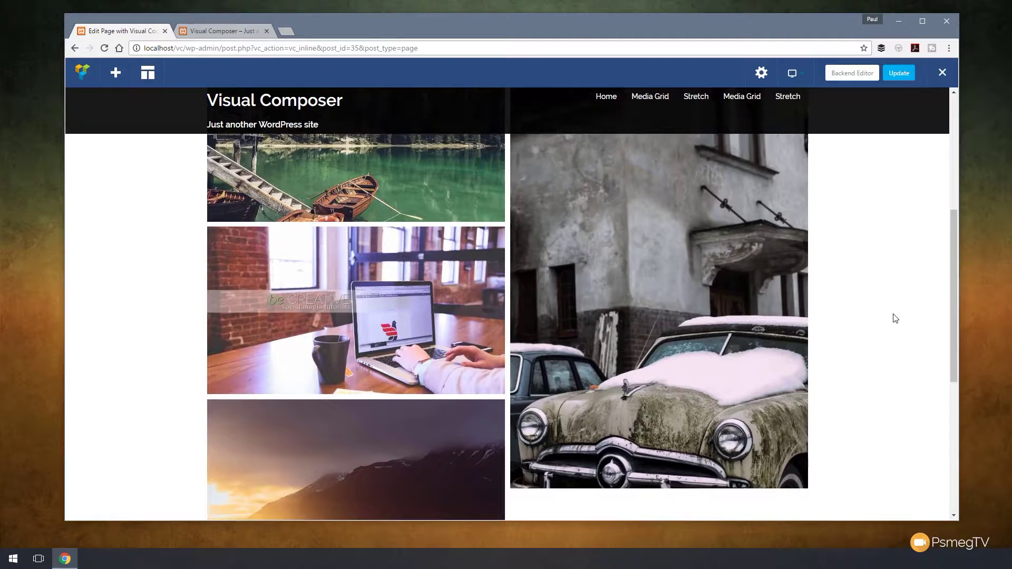
pyautogui.scroll(-8, 839, 337)
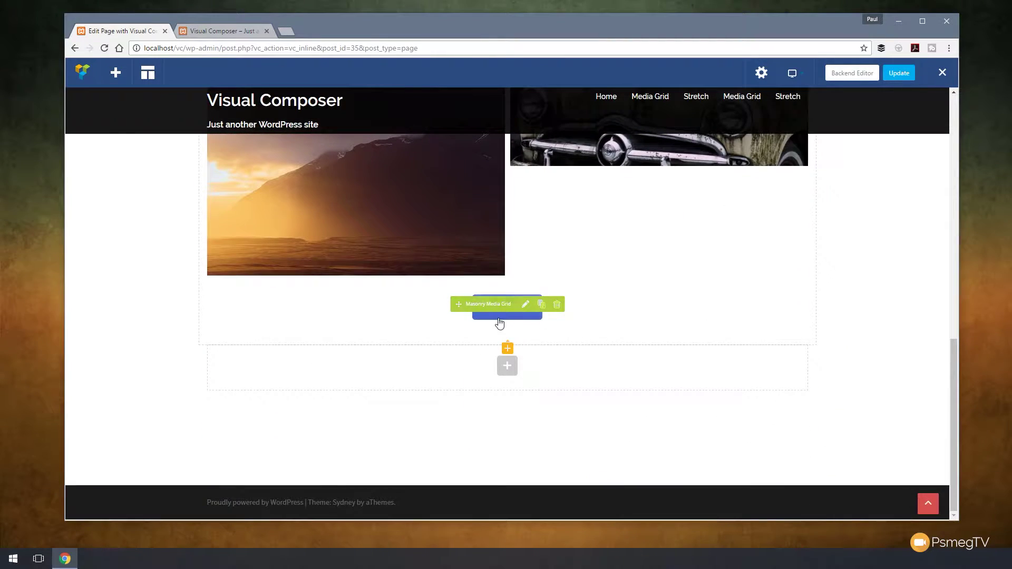
pyautogui.click(500, 319)
pyautogui.scroll(5, 923, 355)
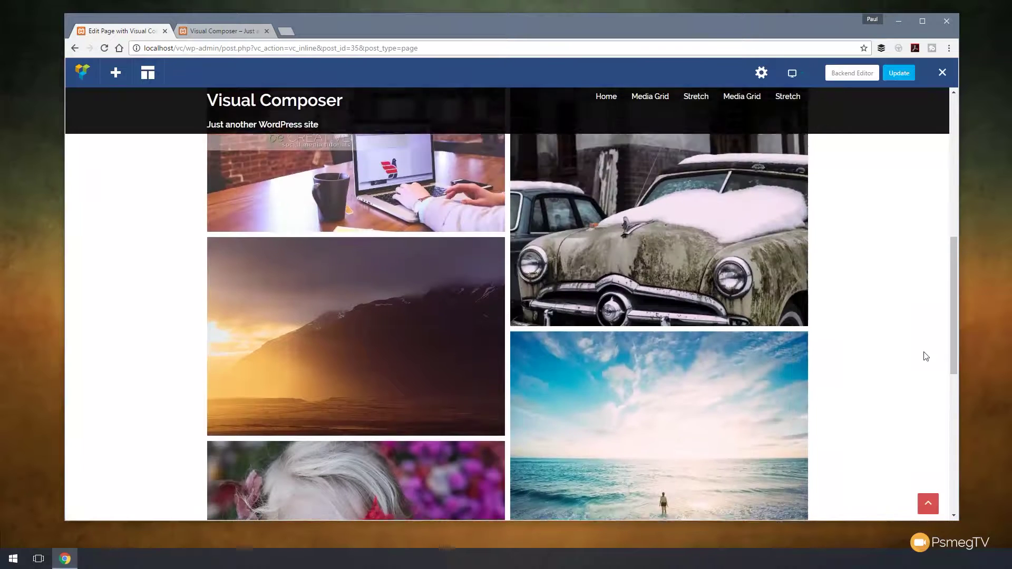
pyautogui.scroll(-5, 926, 356)
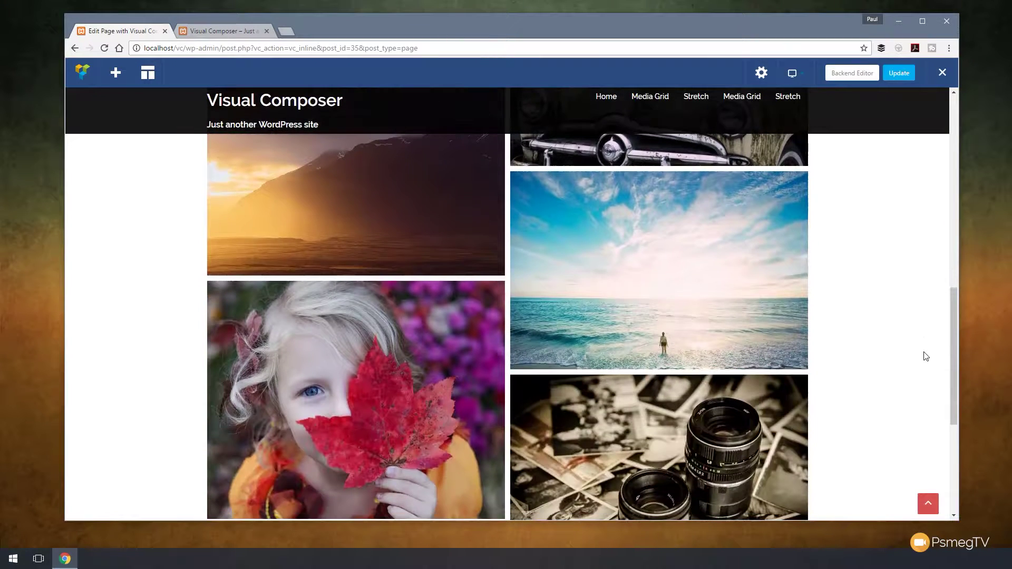
pyautogui.scroll(-4, 926, 356)
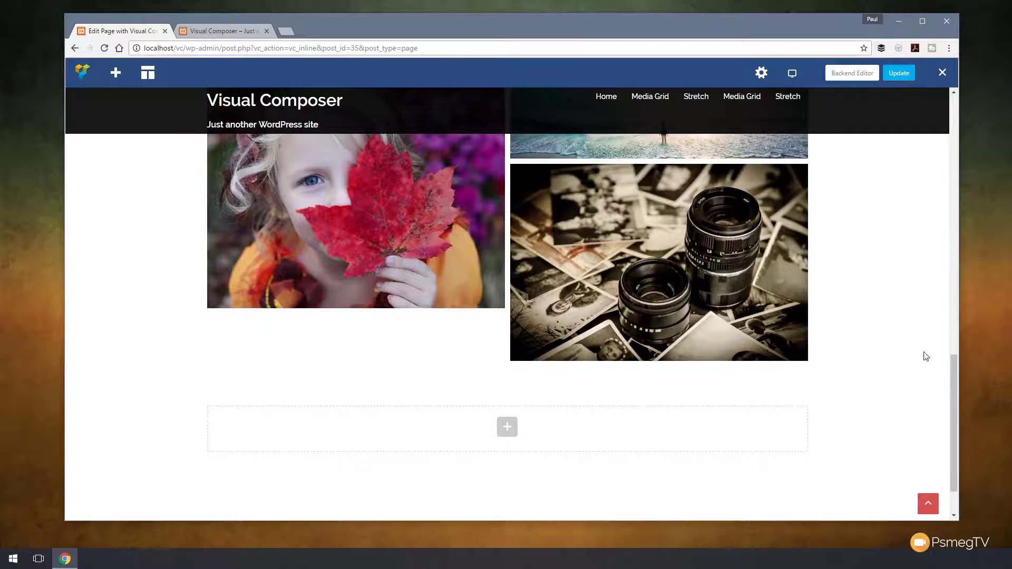
pyautogui.scroll(10, 926, 356)
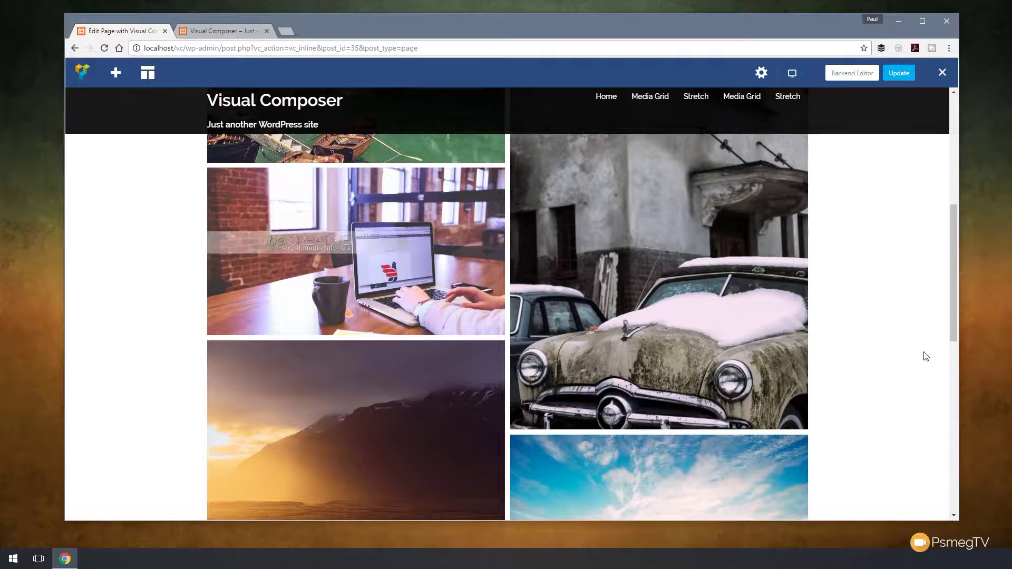